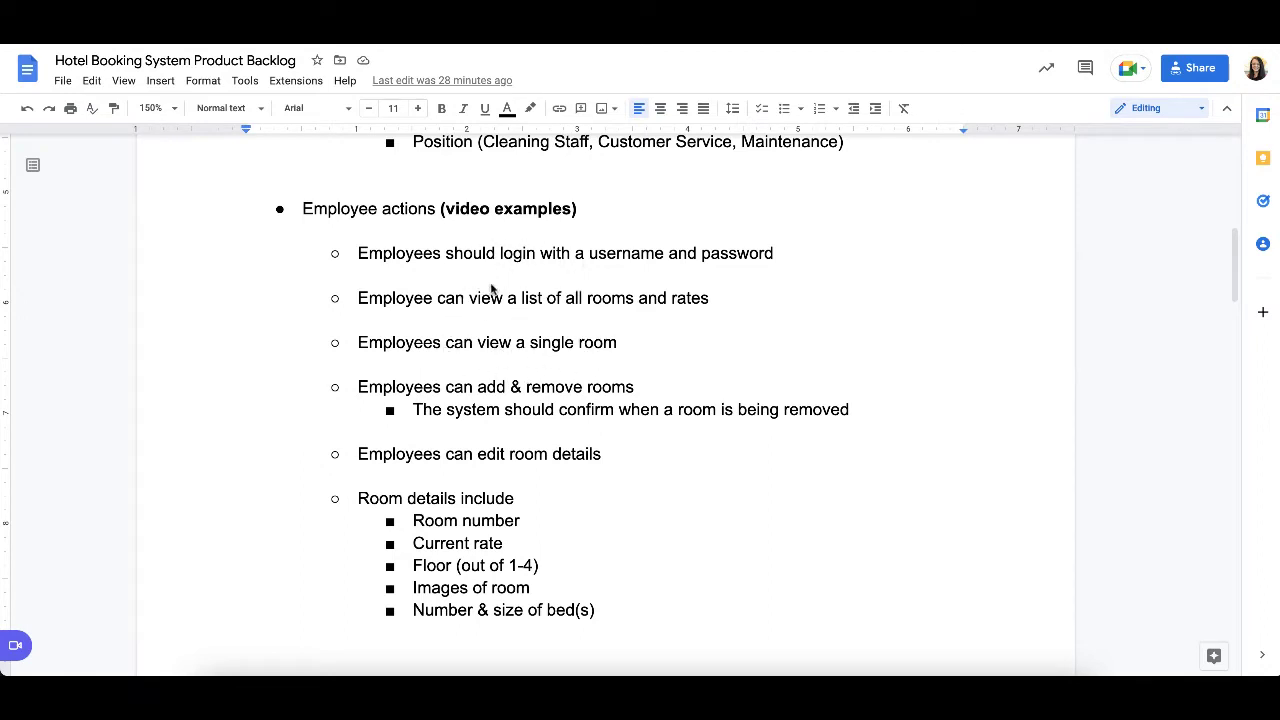
- Review the employee actions and room details in the product backlog, along with the employee login and room stories in the user stories document
scroll(547, 381, "down", 1)
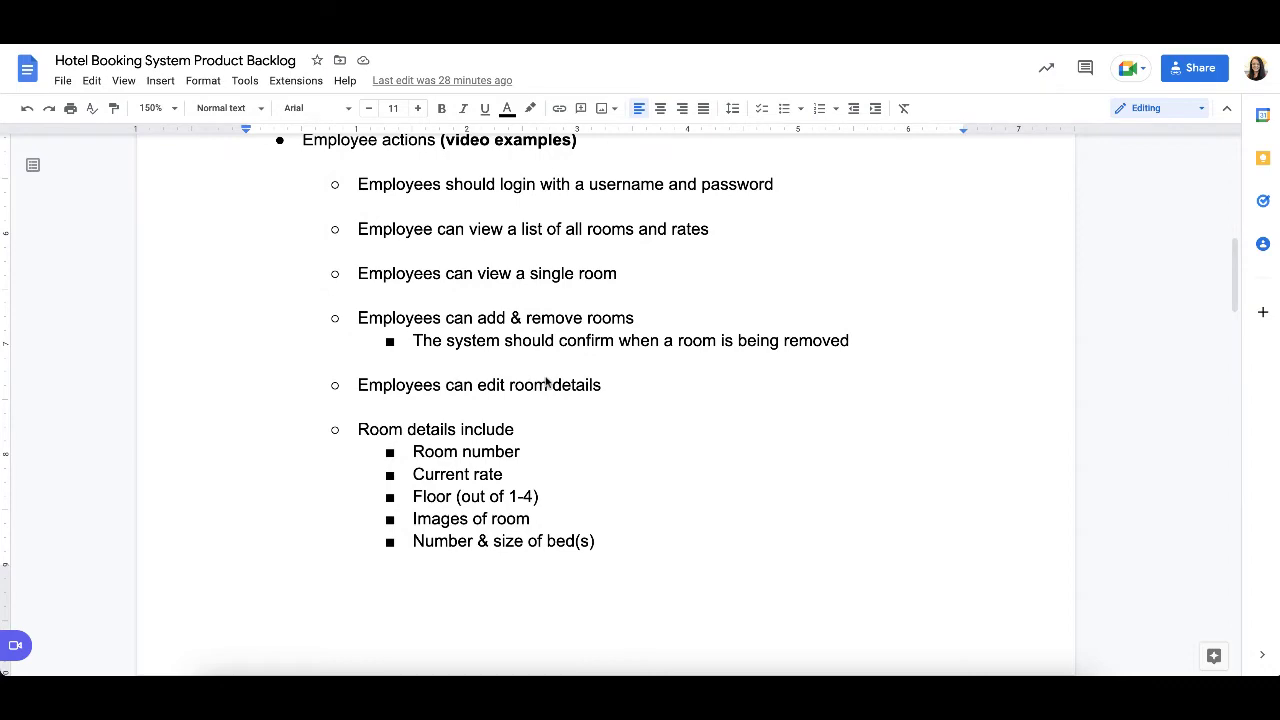
scroll(547, 381, "up", 1)
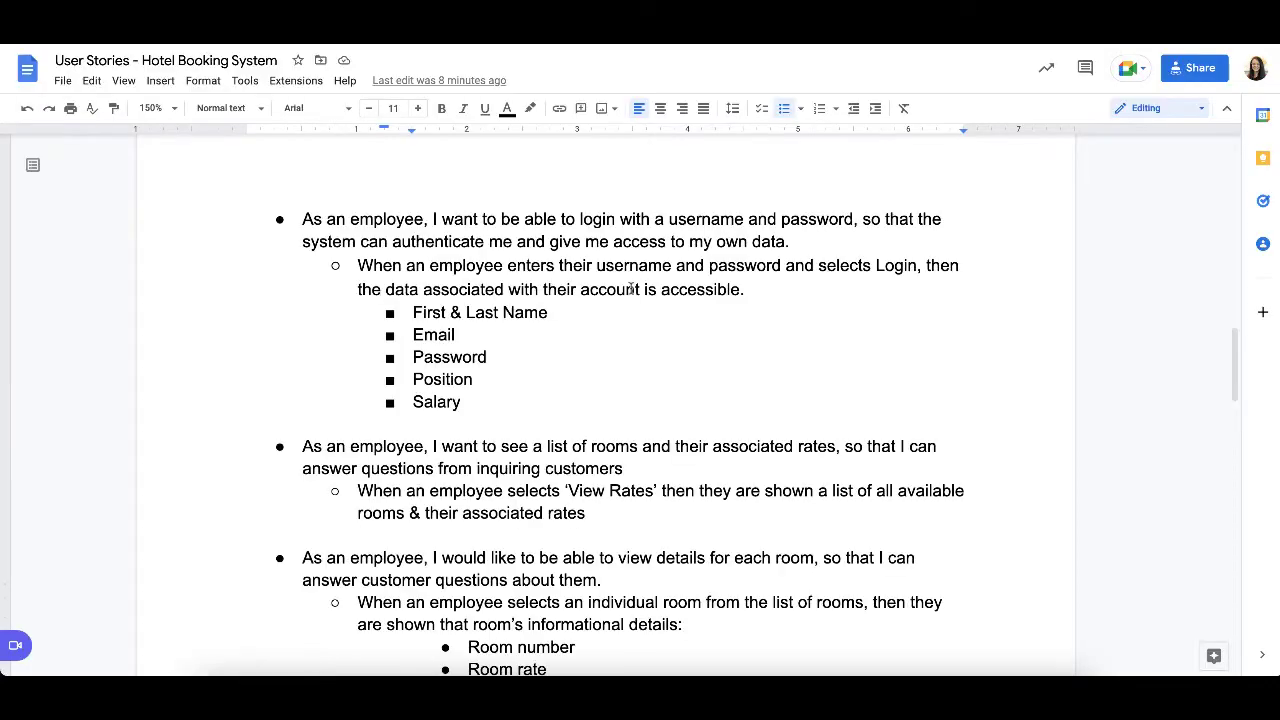
scroll(574, 422, "down", 1)
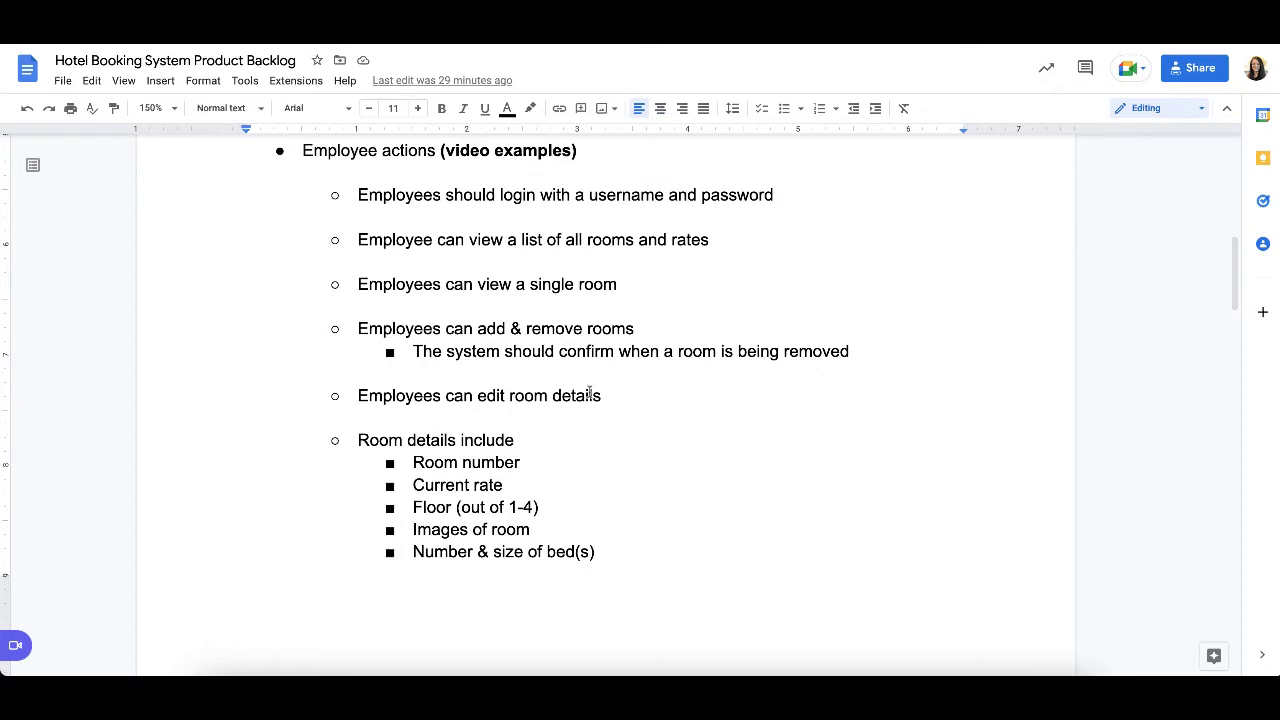
scroll(446, 464, "down", 2)
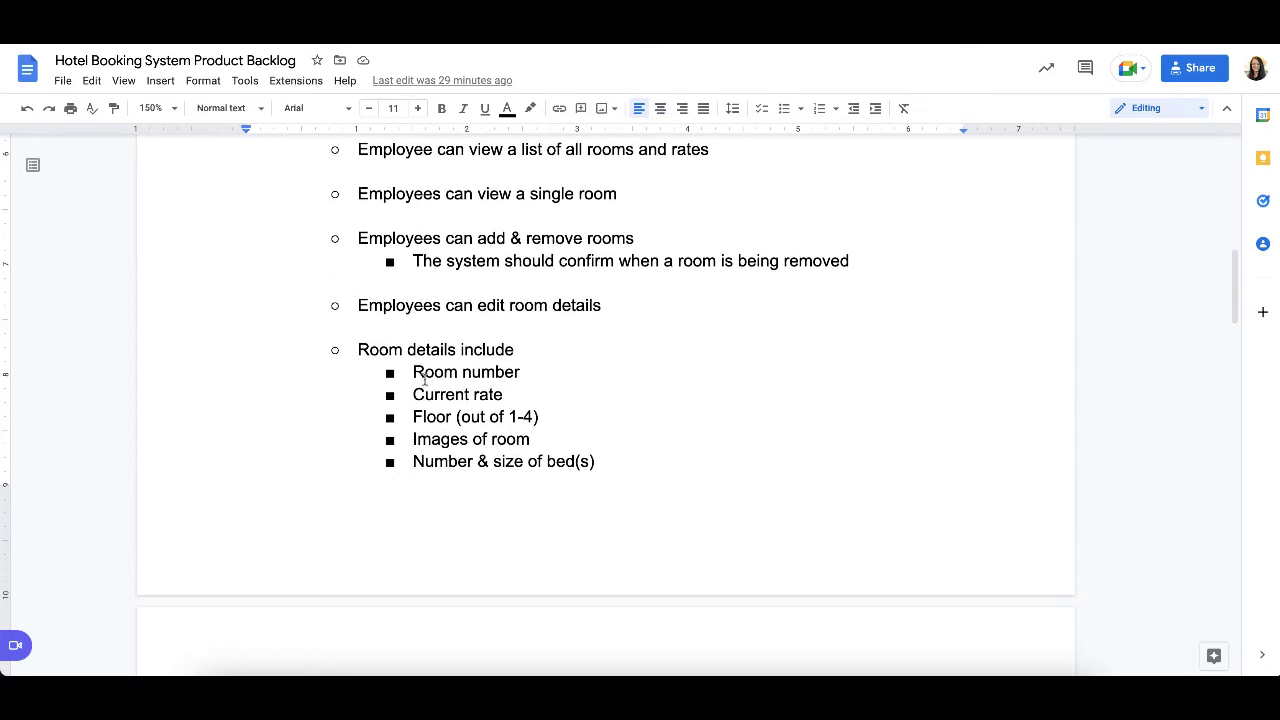
scroll(394, 545, "down", 2)
scroll(445, 612, "down", 3)
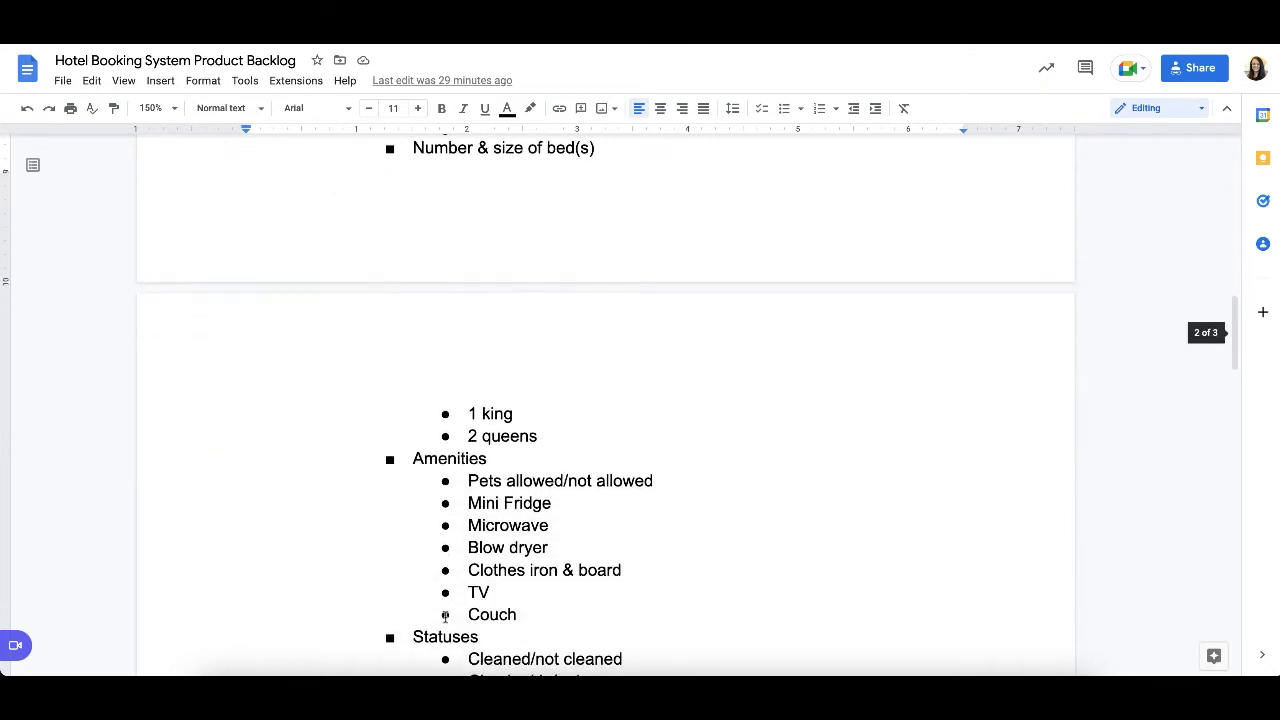
scroll(479, 624, "down", 3)
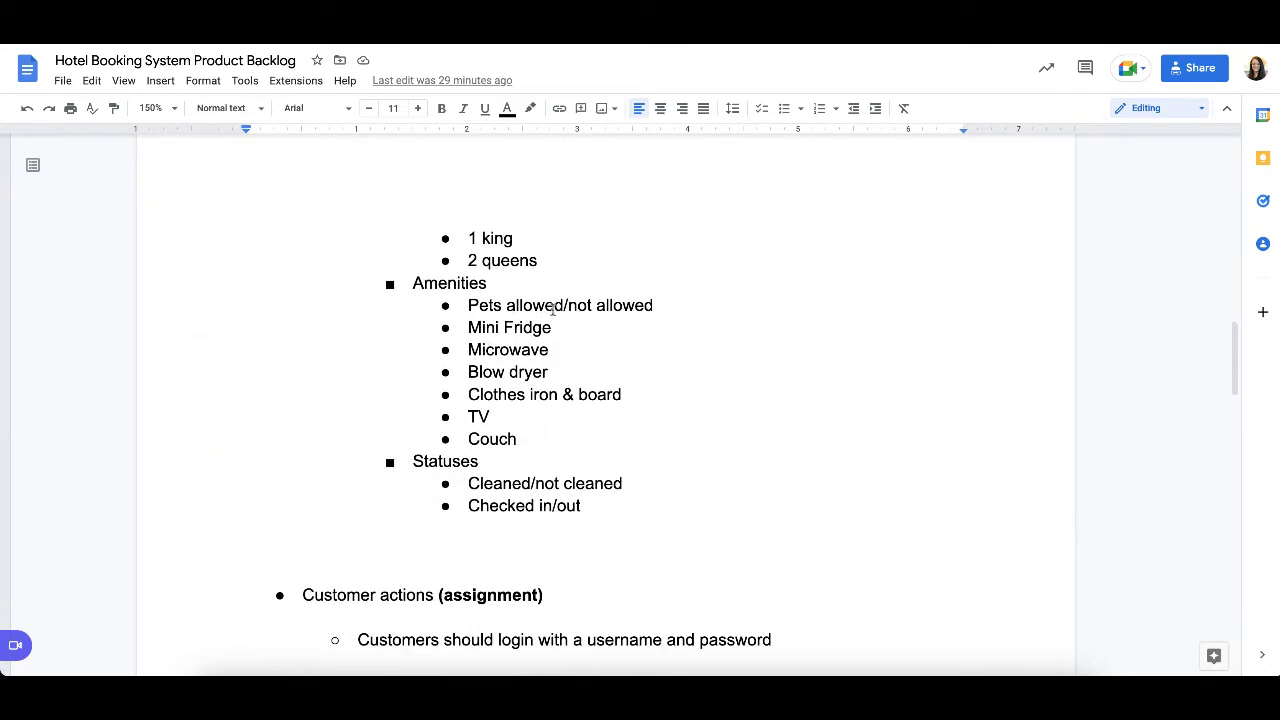
scroll(592, 261, "up", 3)
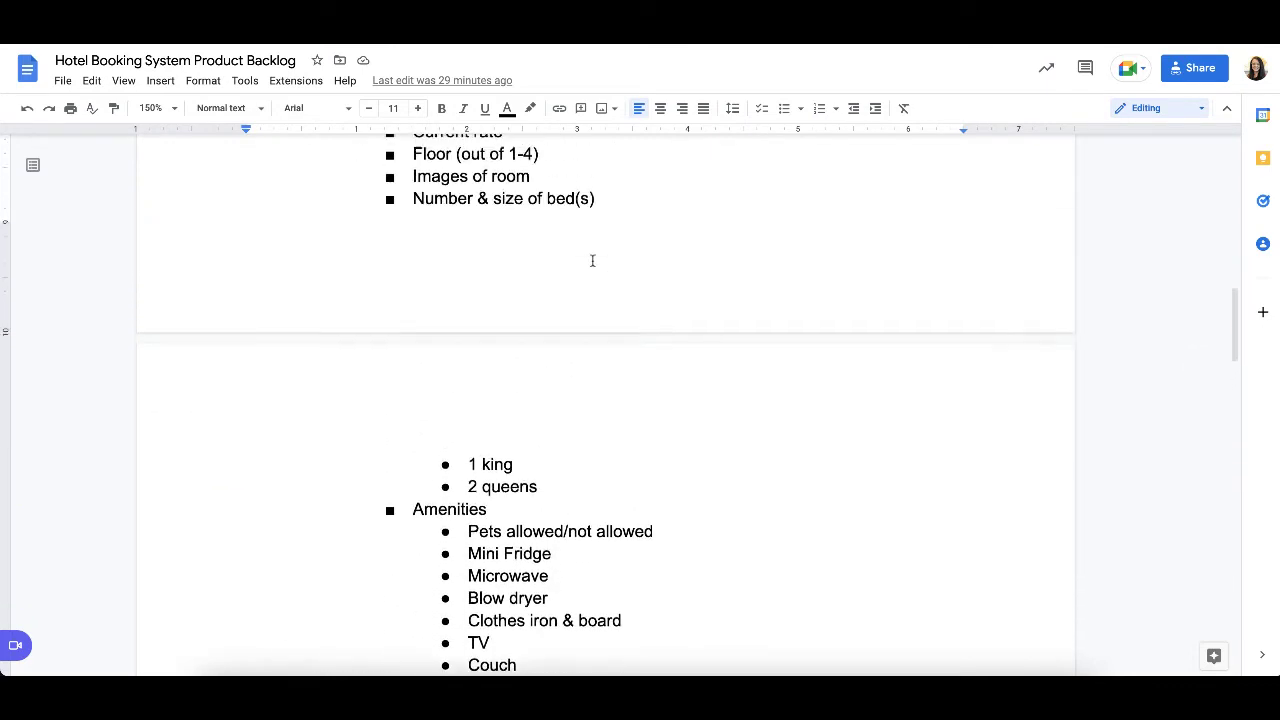
scroll(592, 261, "up", 6)
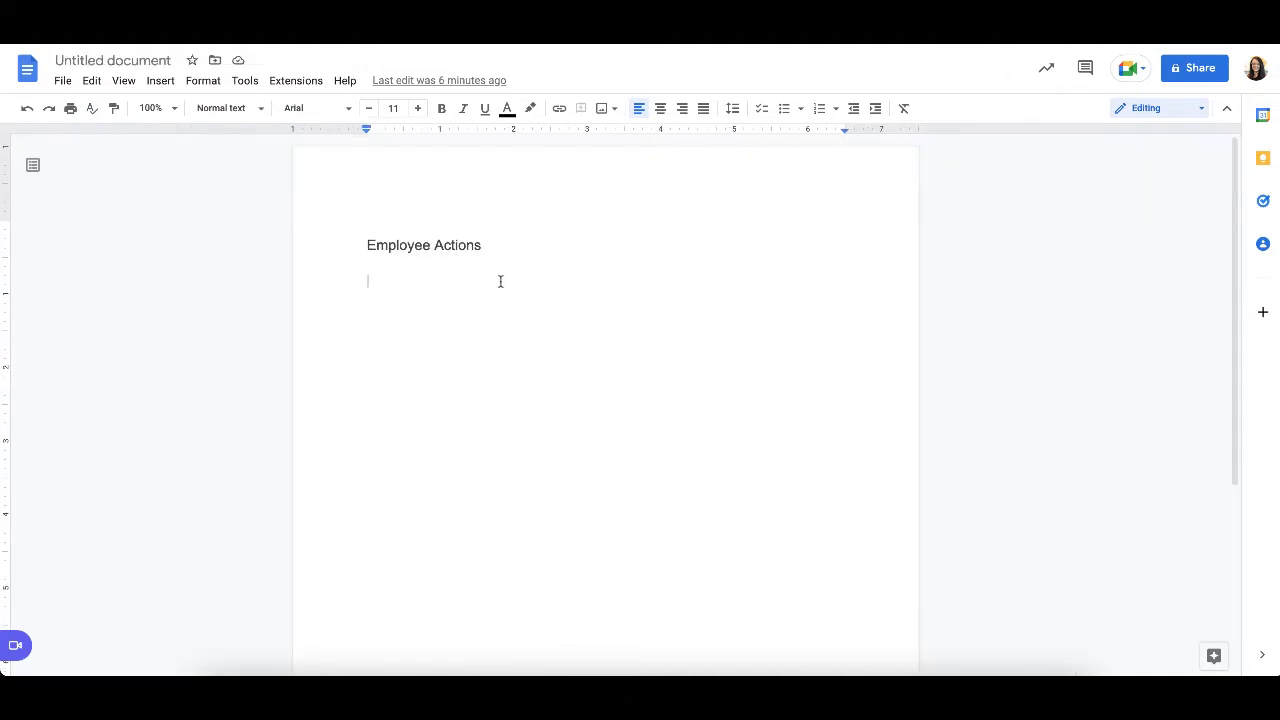
- Switch to the untitled document and add the scenario title "Employee Updates a Rooms Daily Rate" under the Employee Actions heading
type("Employee Upda")
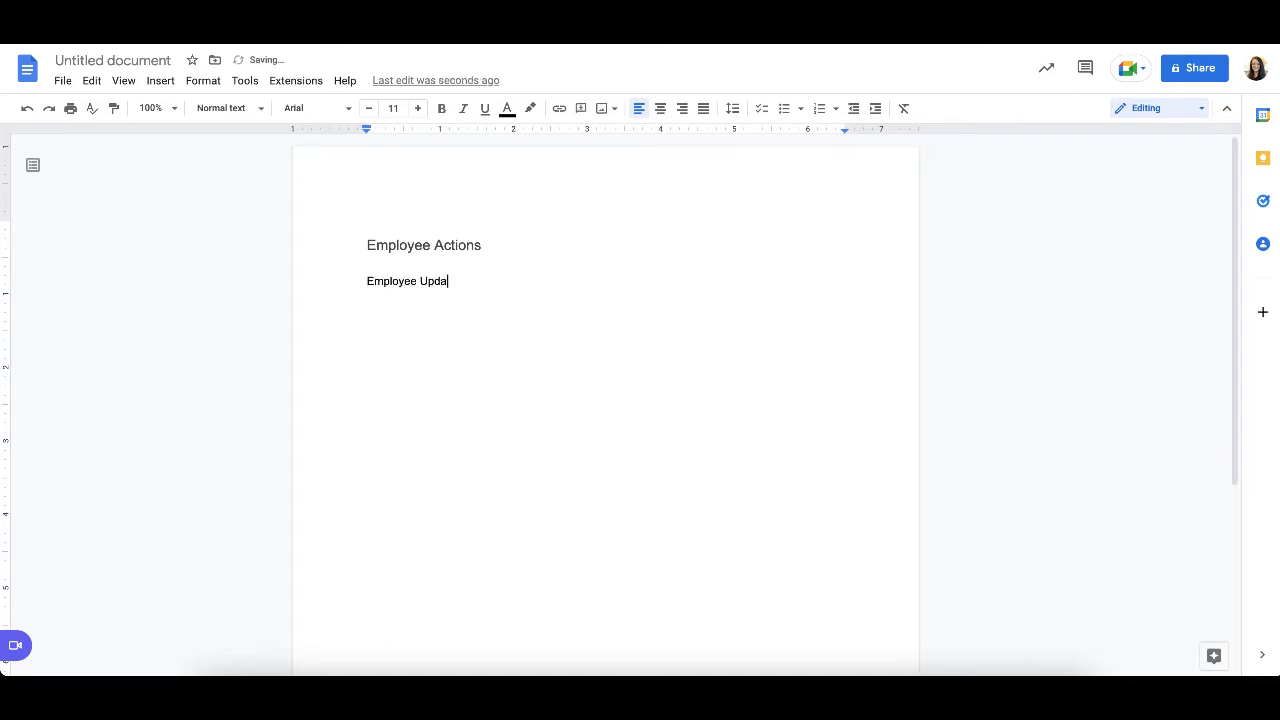
type("tes a Rooms Daily Rate")
key("Return")
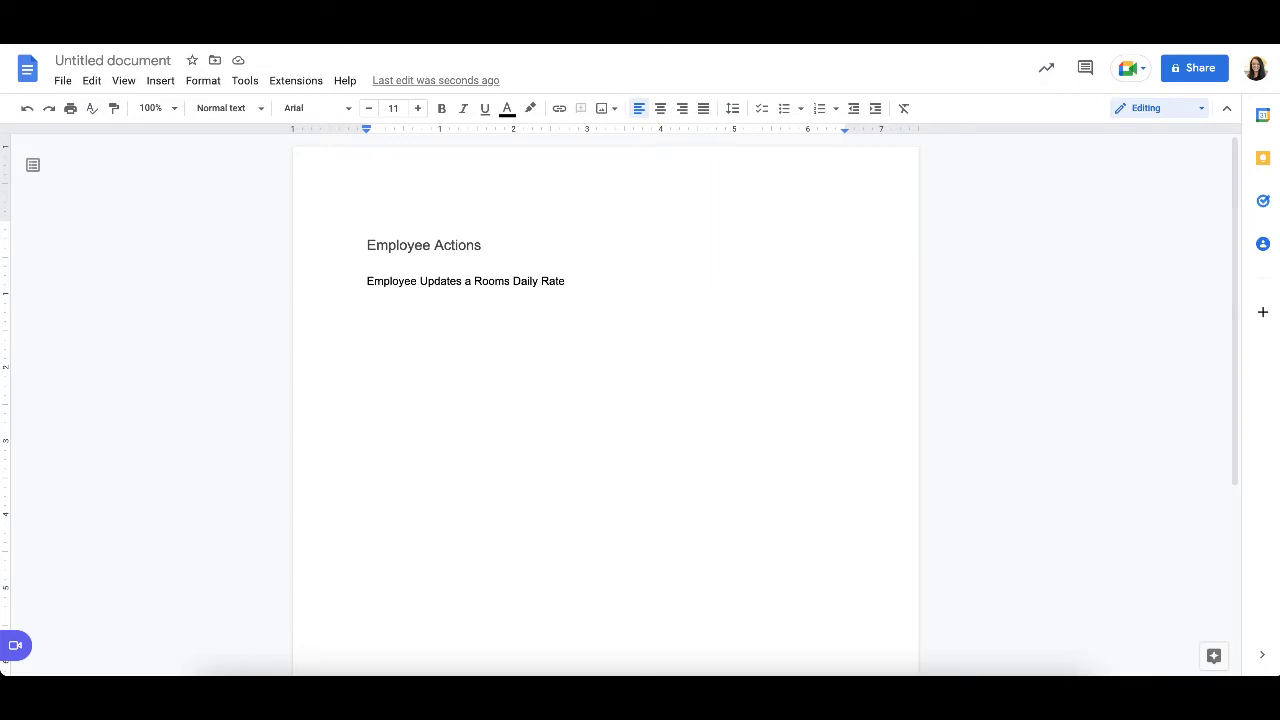
- Write the opening scenario line "Scenario starts off on homepage" below the scenario title
type("Scenario starts off on ")
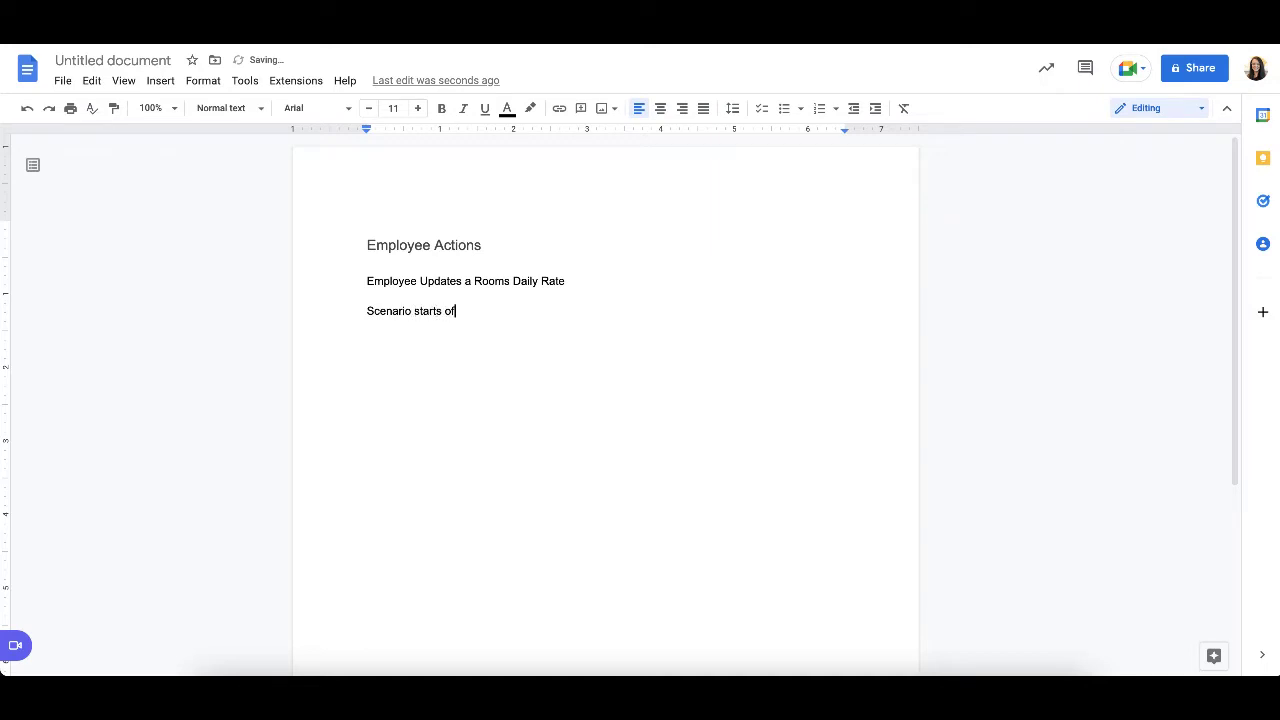
type("homepage")
key("Return")
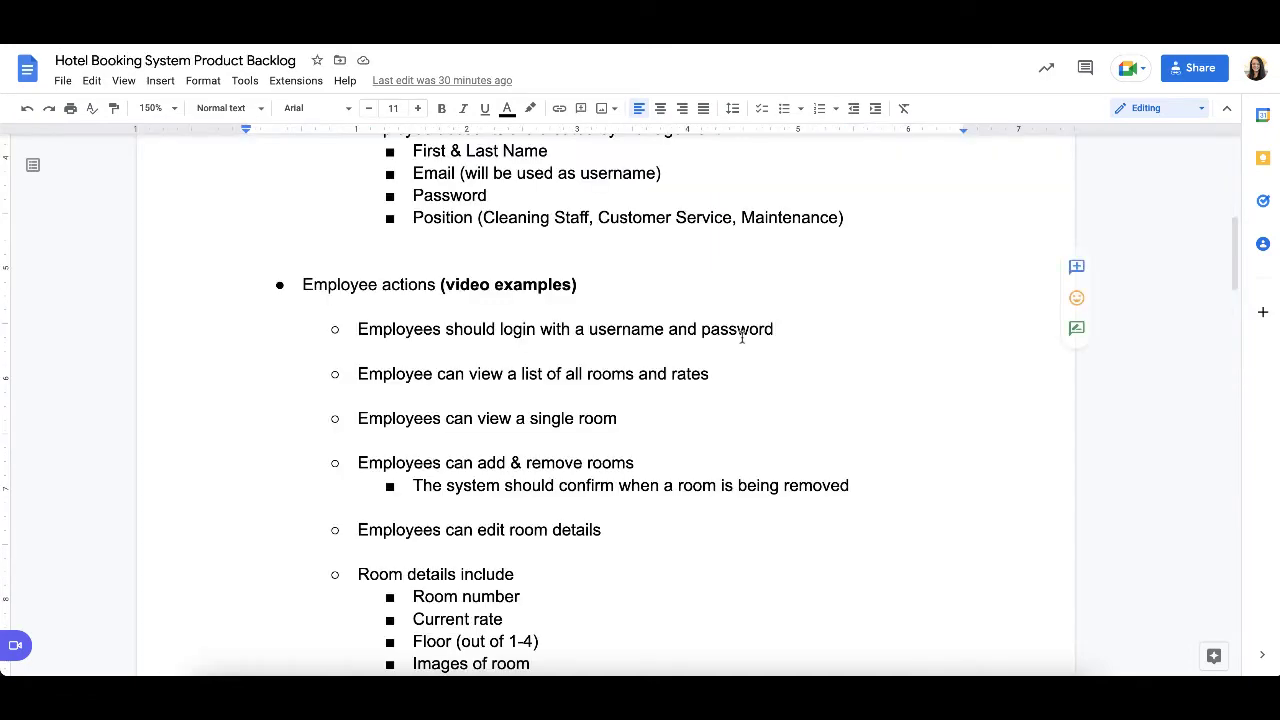
- Examine the system description, user account requirements and employee actions in the Hotel Booking System Product Backlog
scroll(571, 331, "up", 3)
scroll(570, 335, "up", 2)
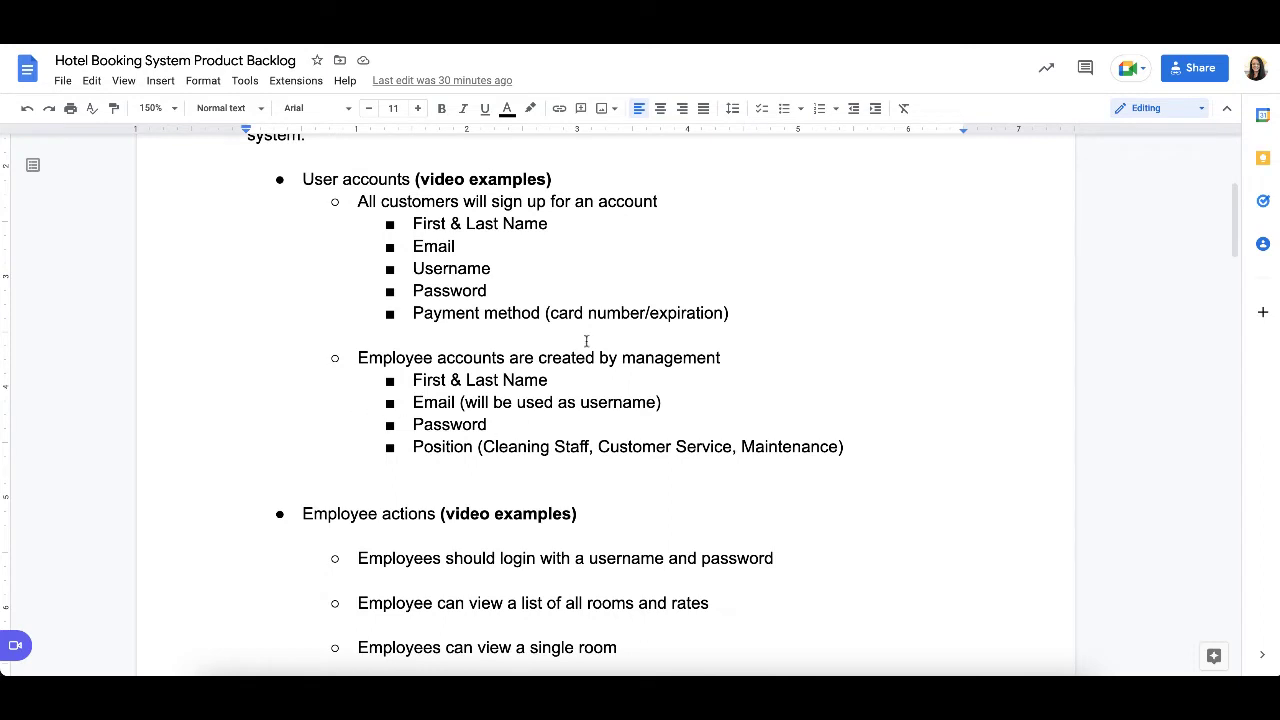
scroll(549, 419, "up", 4)
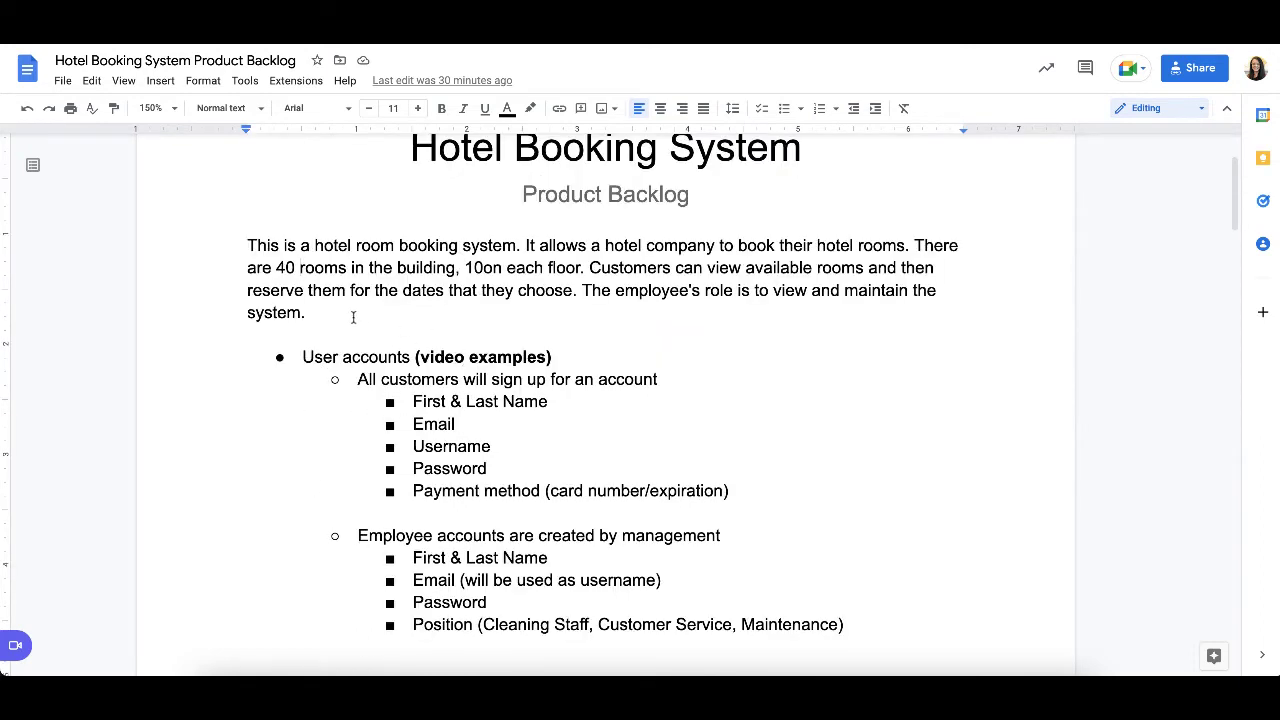
scroll(314, 535, "up", 1)
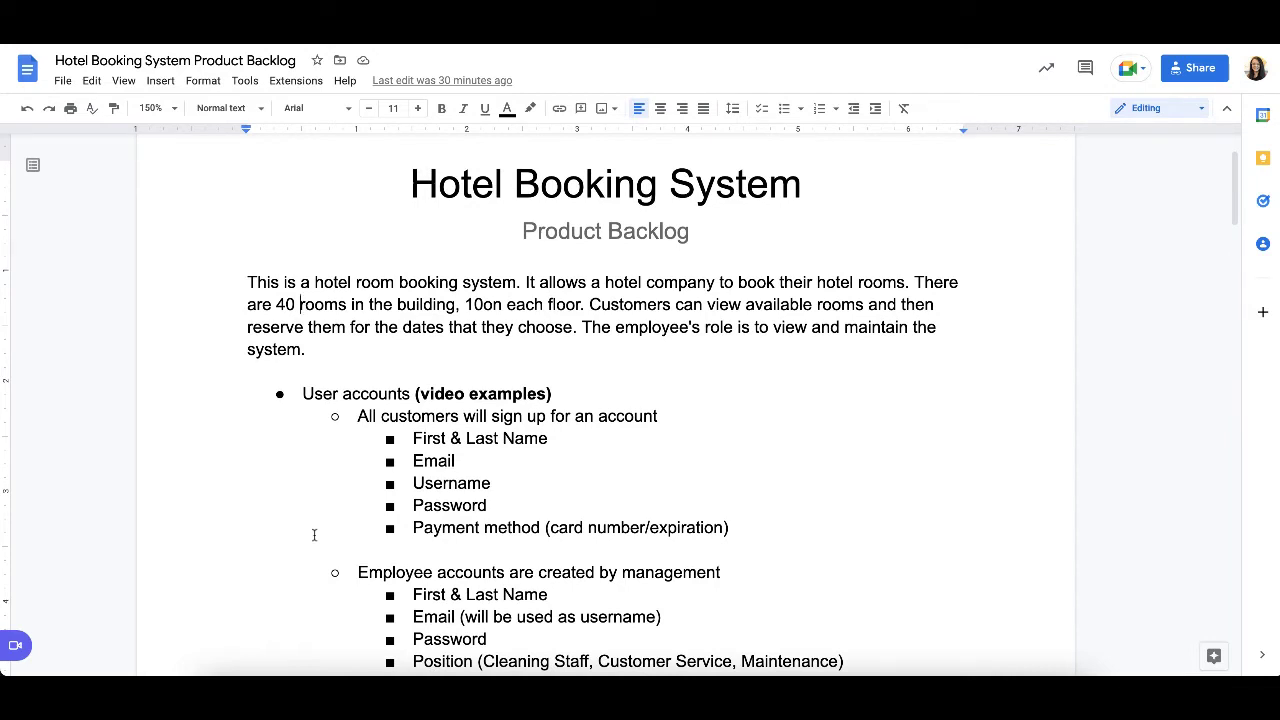
scroll(638, 420, "down", 1)
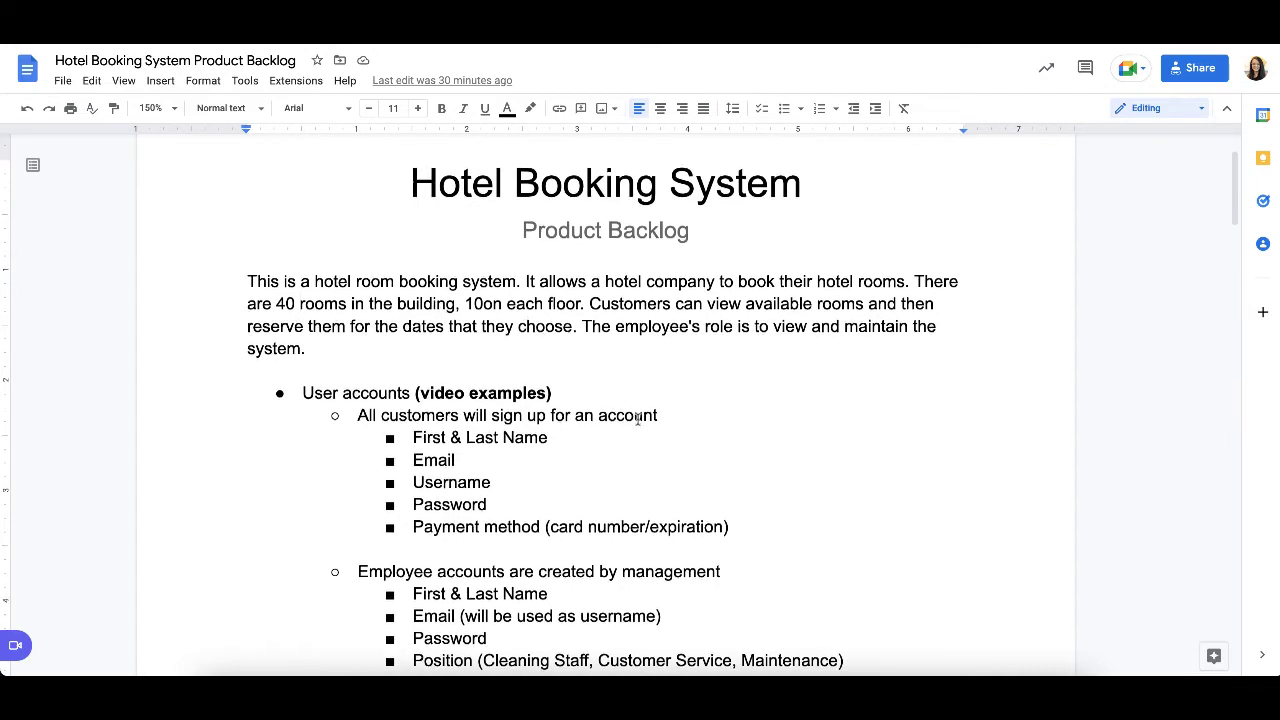
scroll(638, 420, "down", 2)
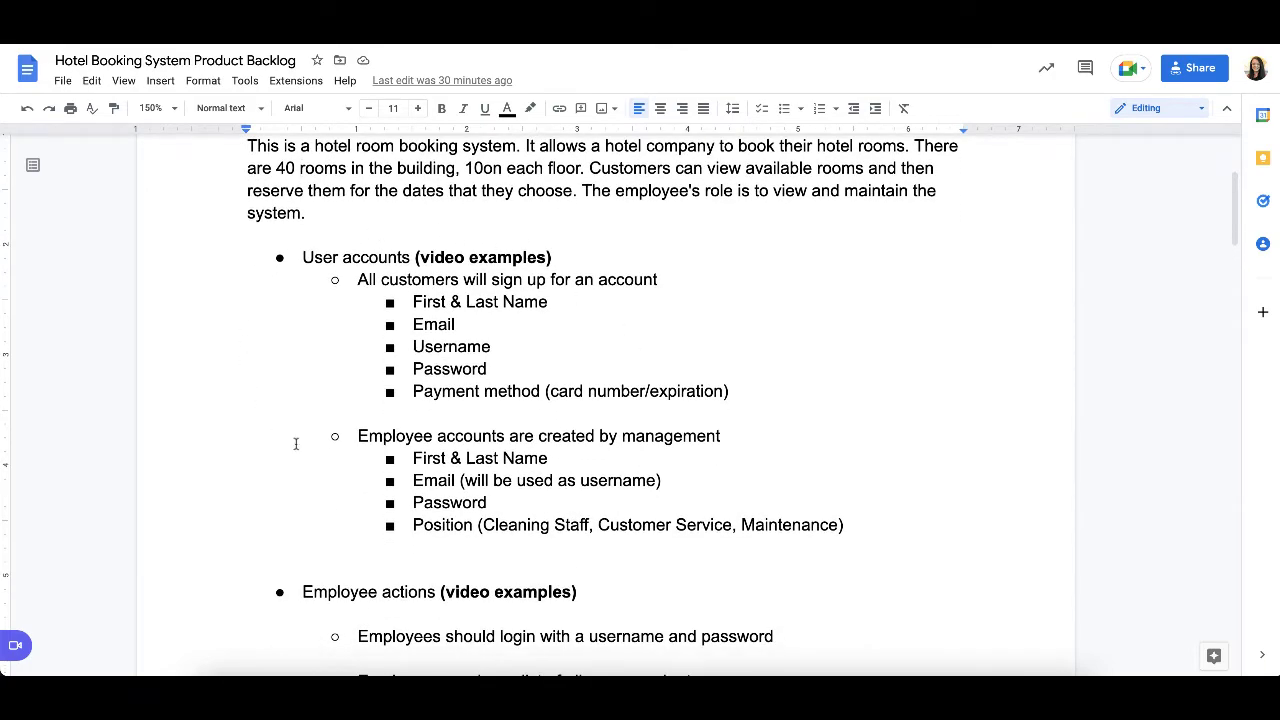
scroll(520, 340, "down", 3)
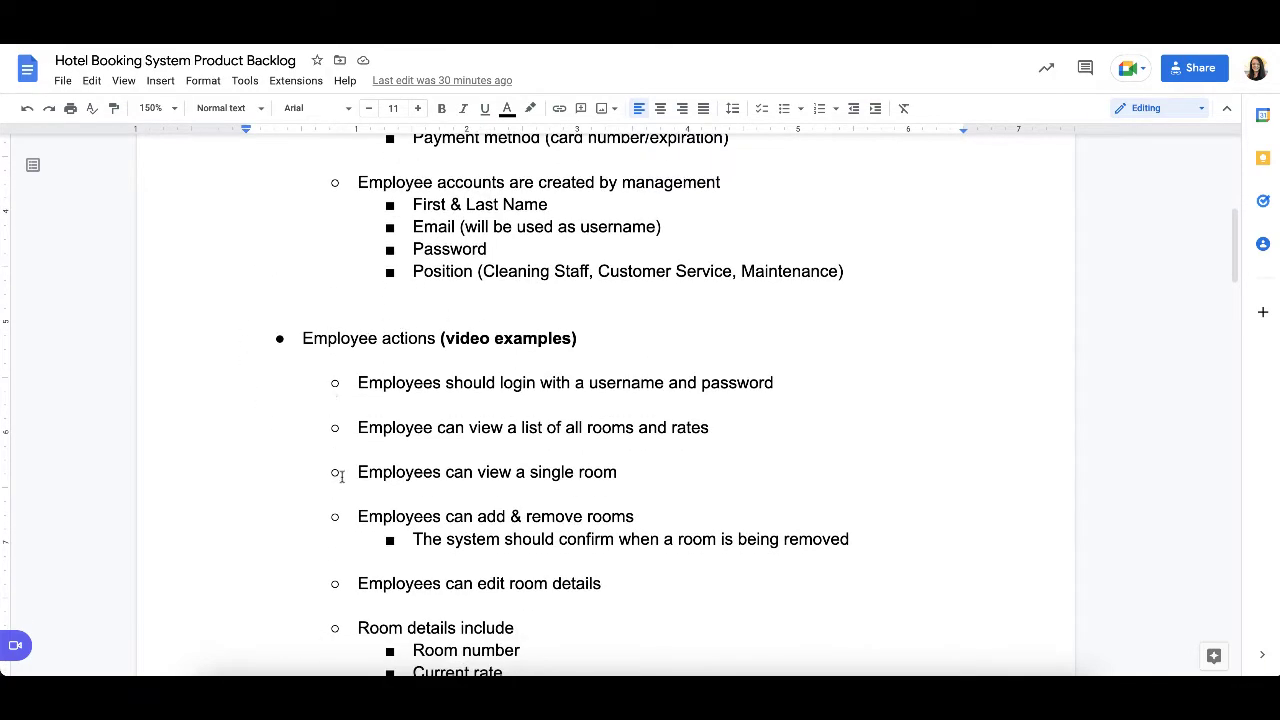
scroll(570, 372, "up", 3)
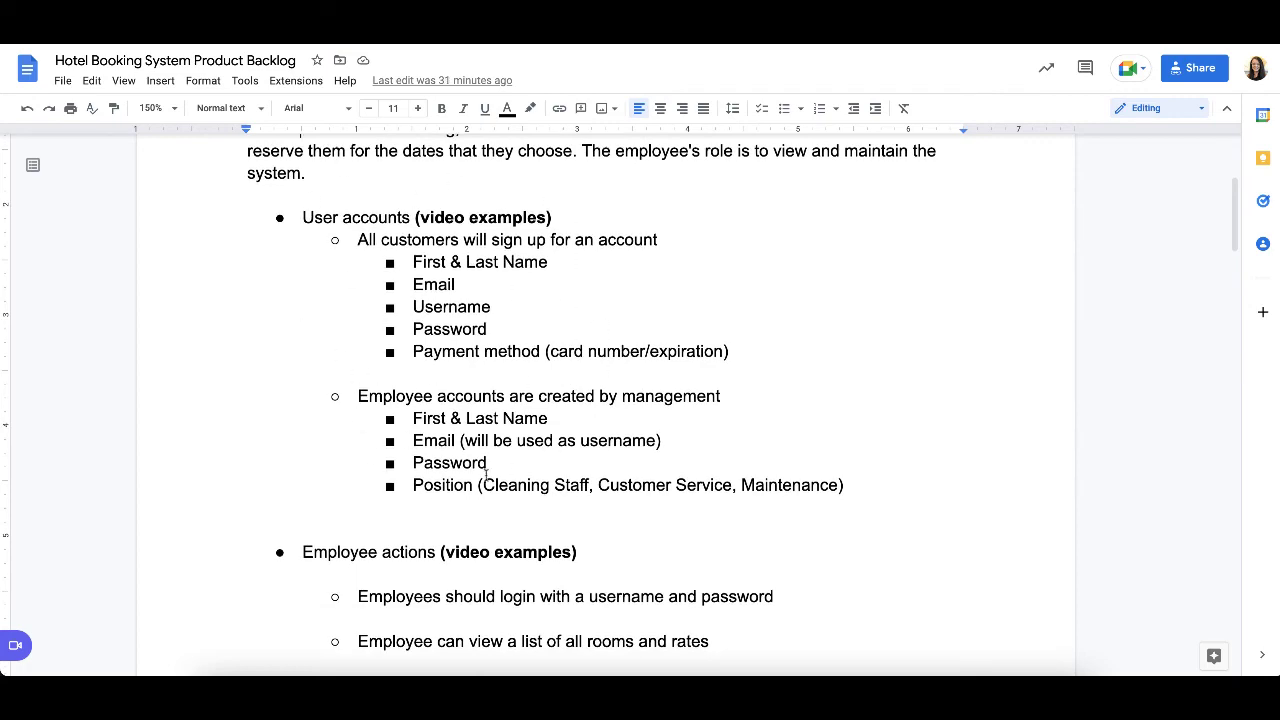
scroll(480, 330, "down", 2)
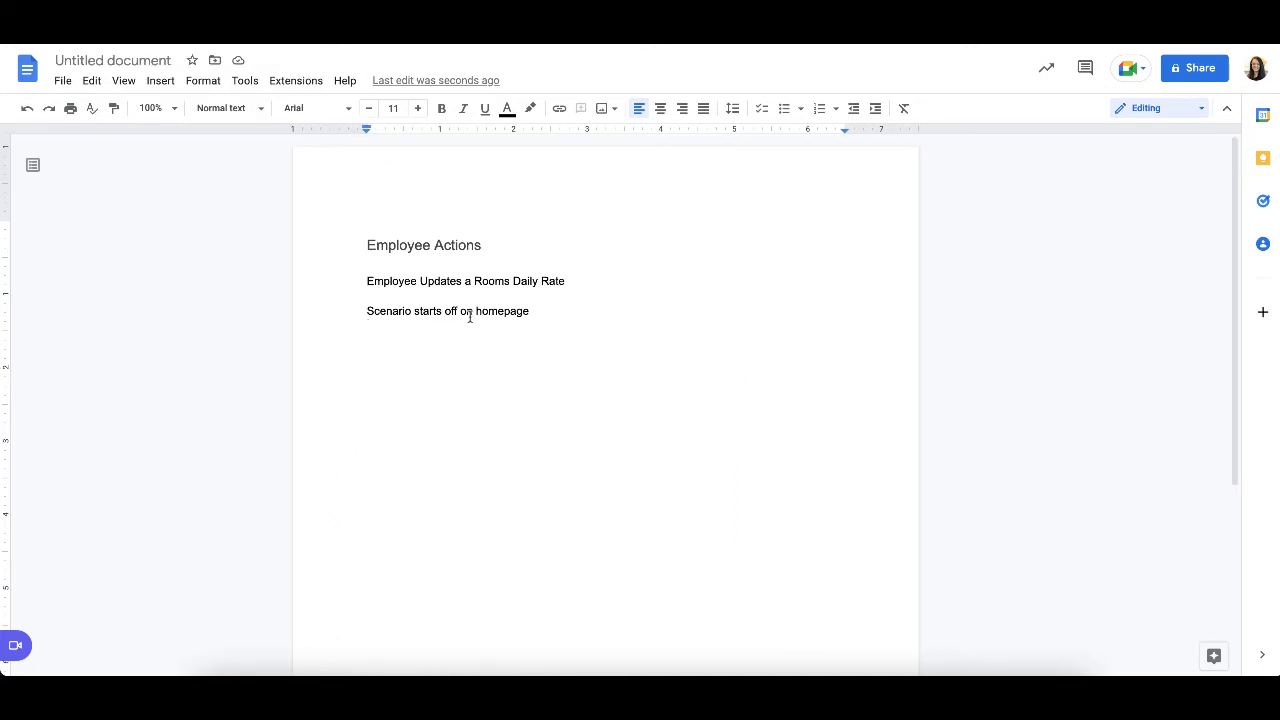
- Return to the untitled scenario document and add the line "Employee clicks Login" below the homepage line
scroll(747, 240, "down", 1)
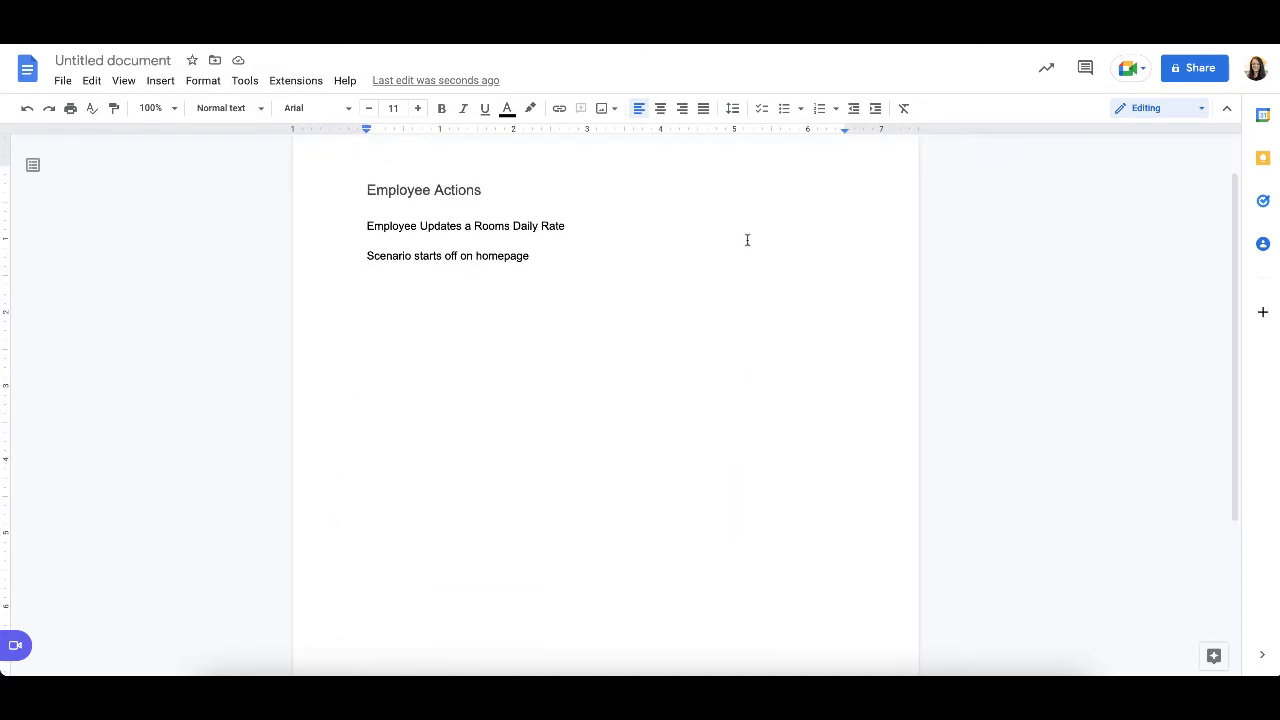
key("Return")
type("Em")
key("Tab")
type("clicks login")
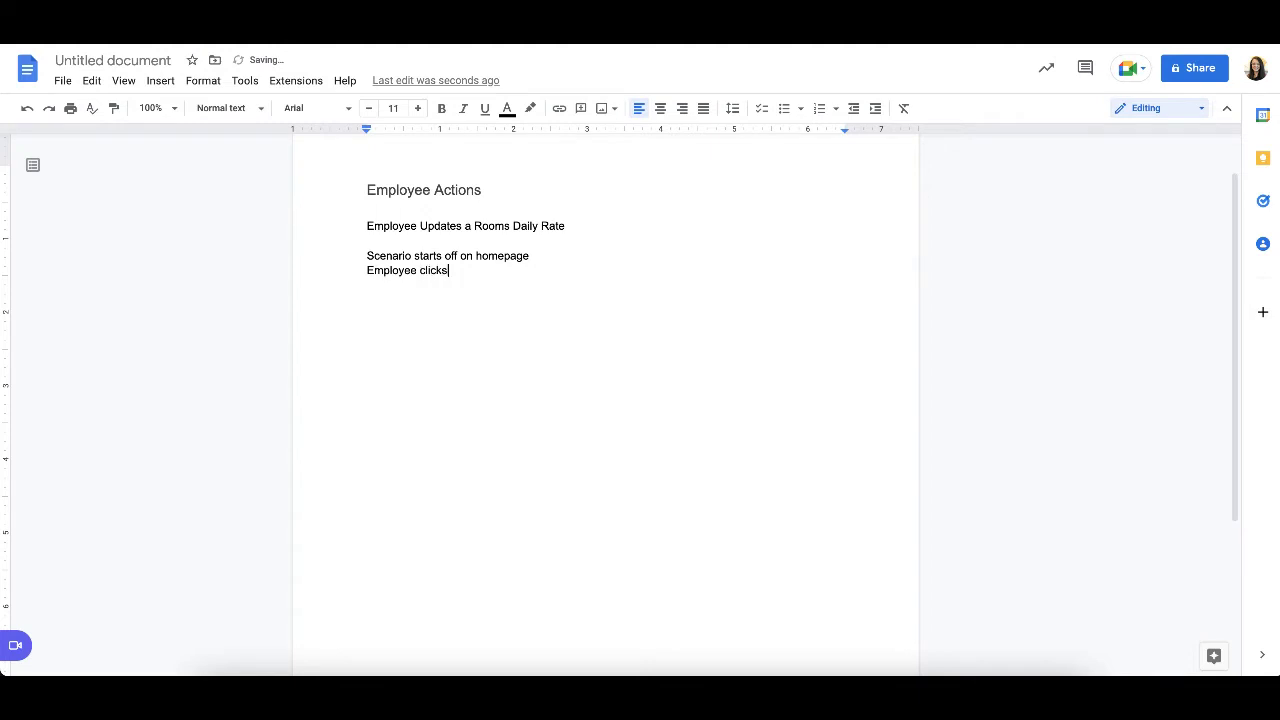
key("BackSpace")
key("BackSpace")
key("BackSpace")
key("BackSpace")
key("BackSpace")
type("Login")
- Add the scenario line "Employee sees login popup" on a new line
key("Return")
type("Employee sees login popup")
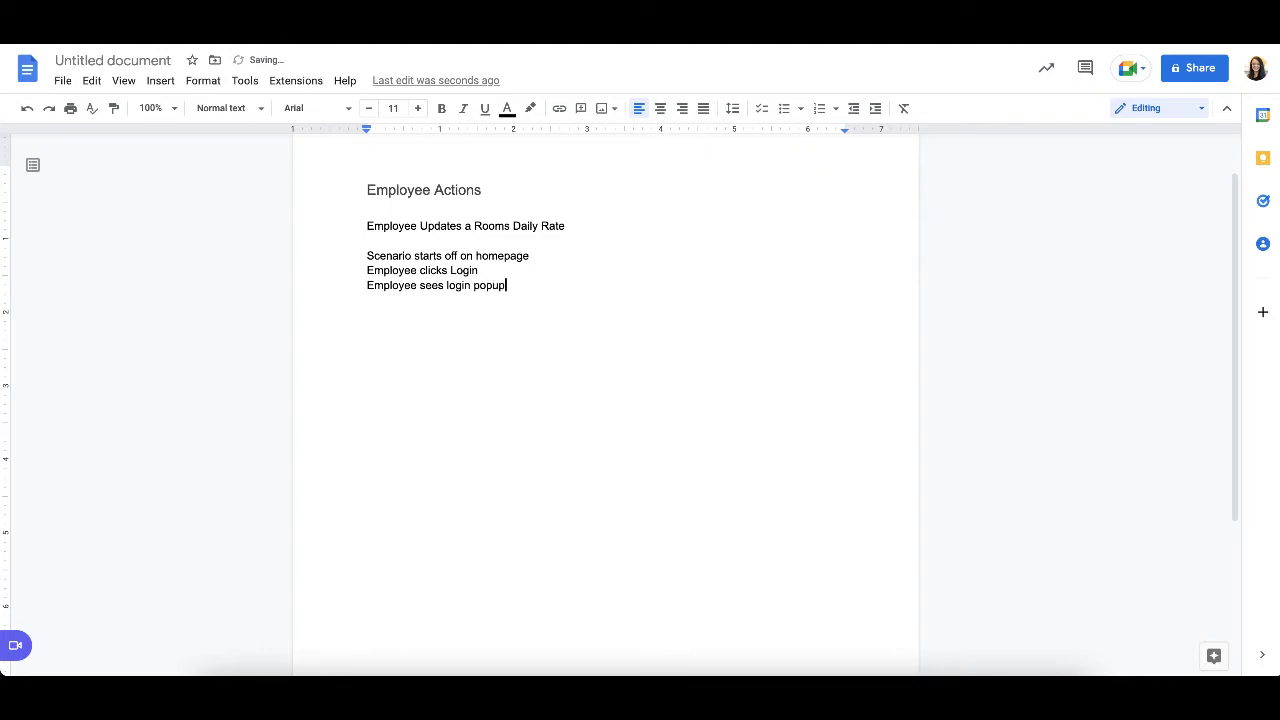
- Add a new scenario line starting with "Employee enters" followed by the employee's sample username
key("Return")
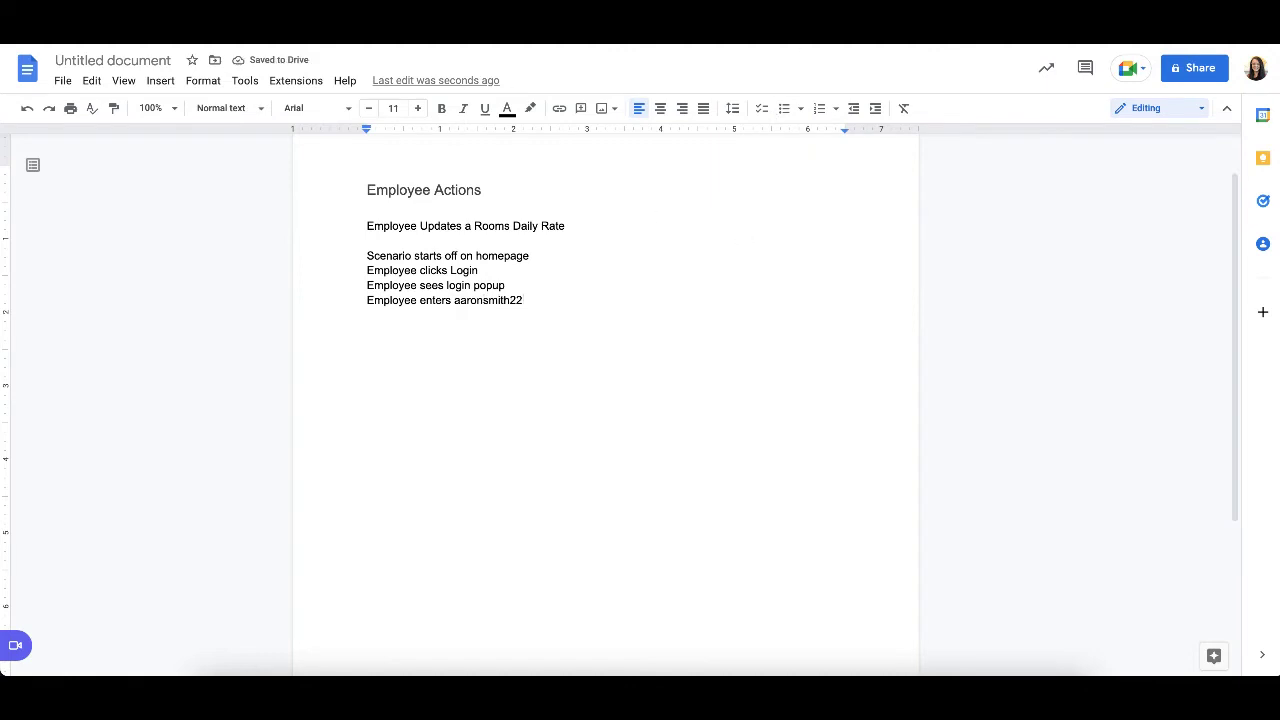
- Check the employee login requirement in the product backlog, then return to the scenario document and set its zoom to 150%
left_click(960, 22)
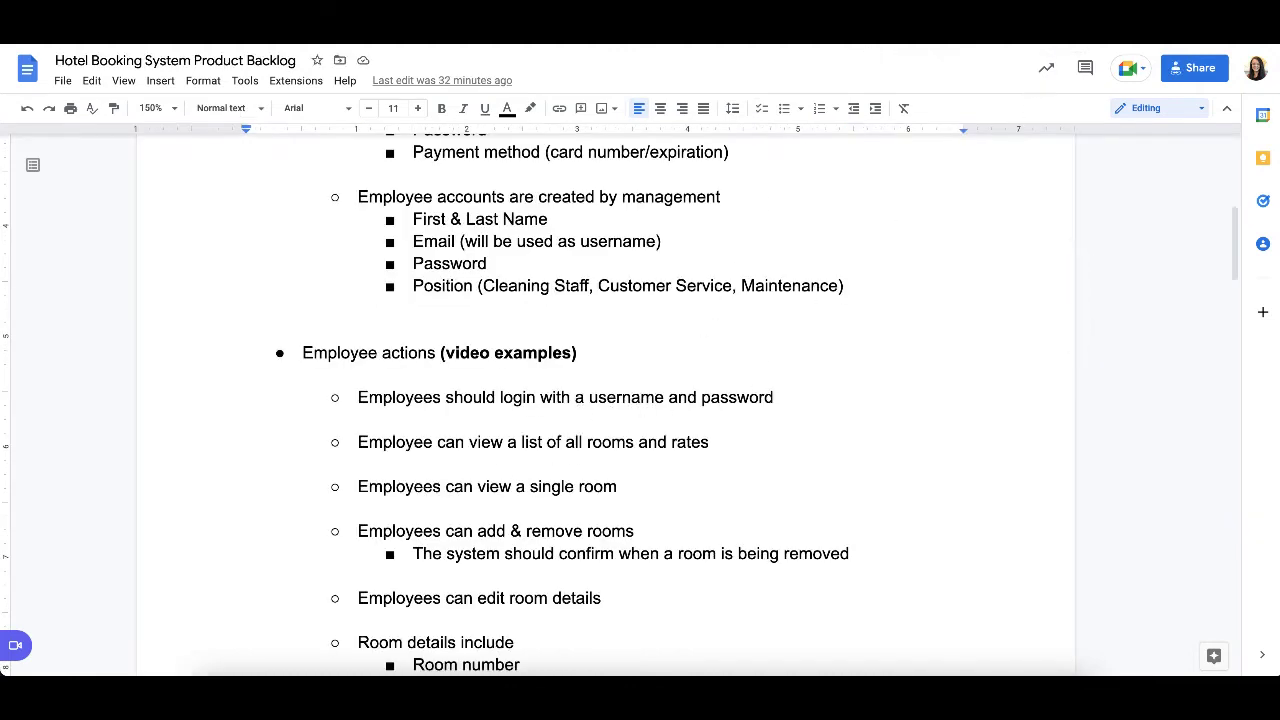
left_click(640, 22)
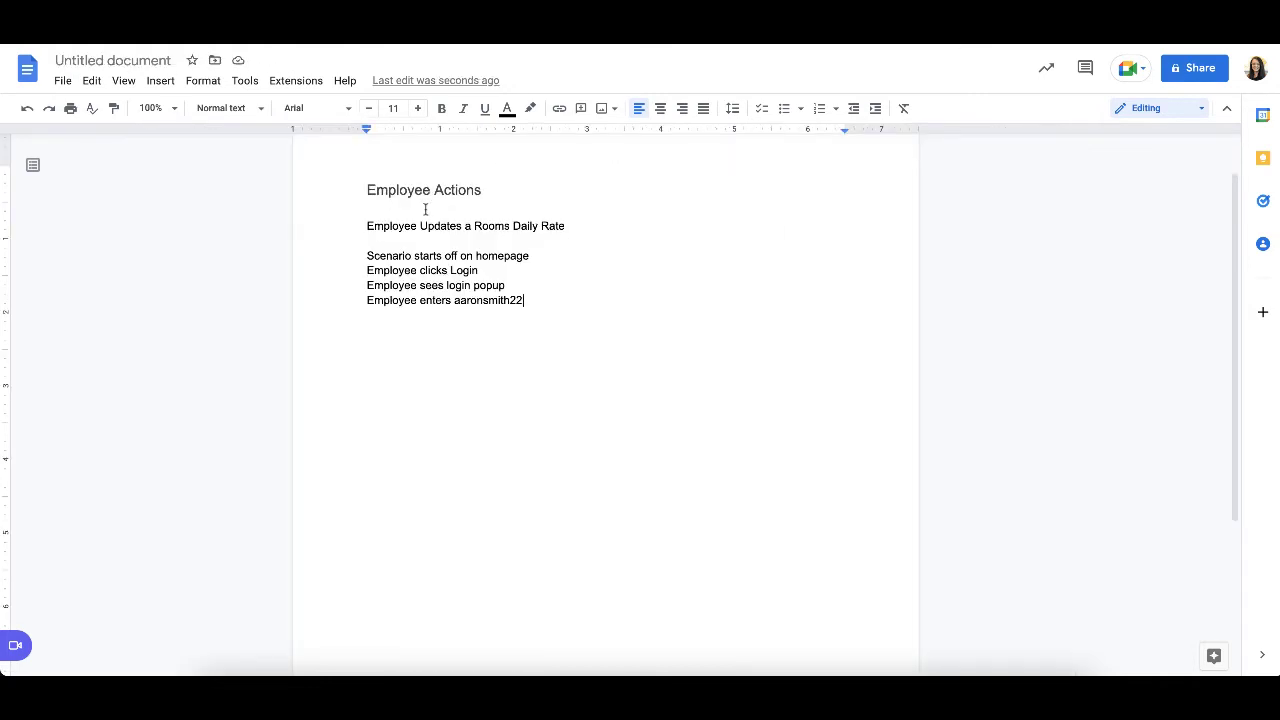
left_click(155, 108)
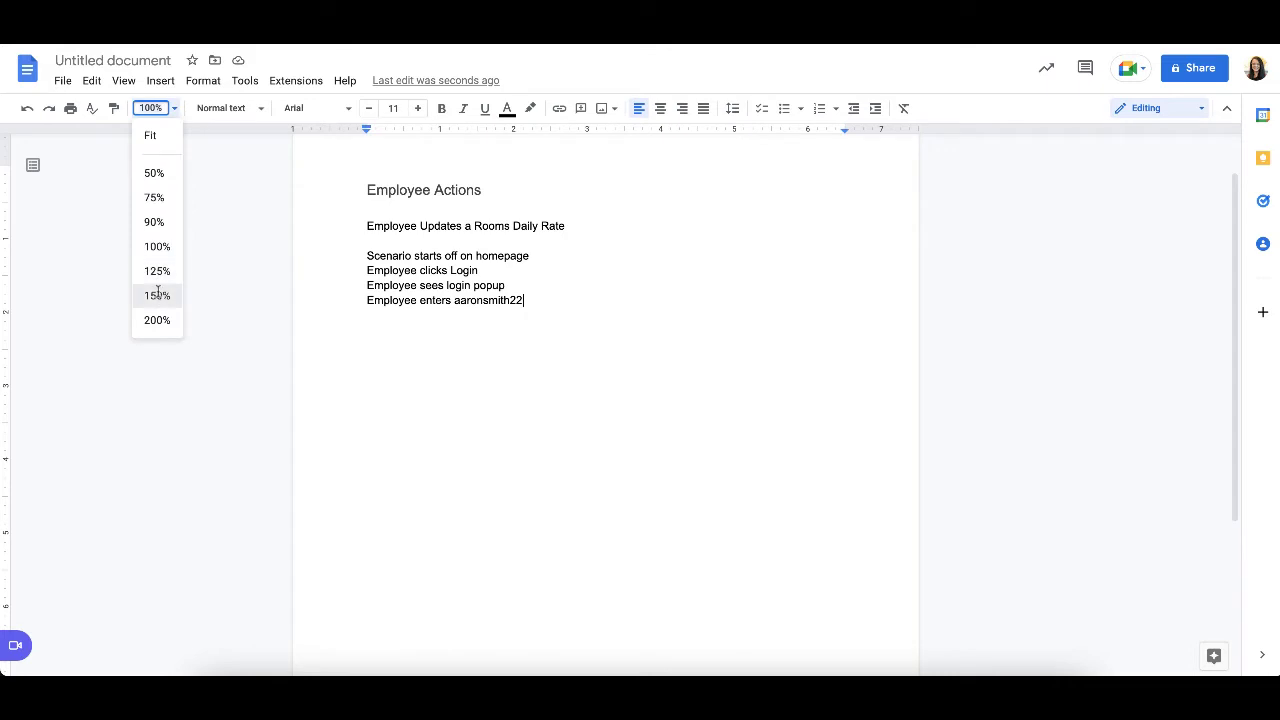
left_click(157, 295)
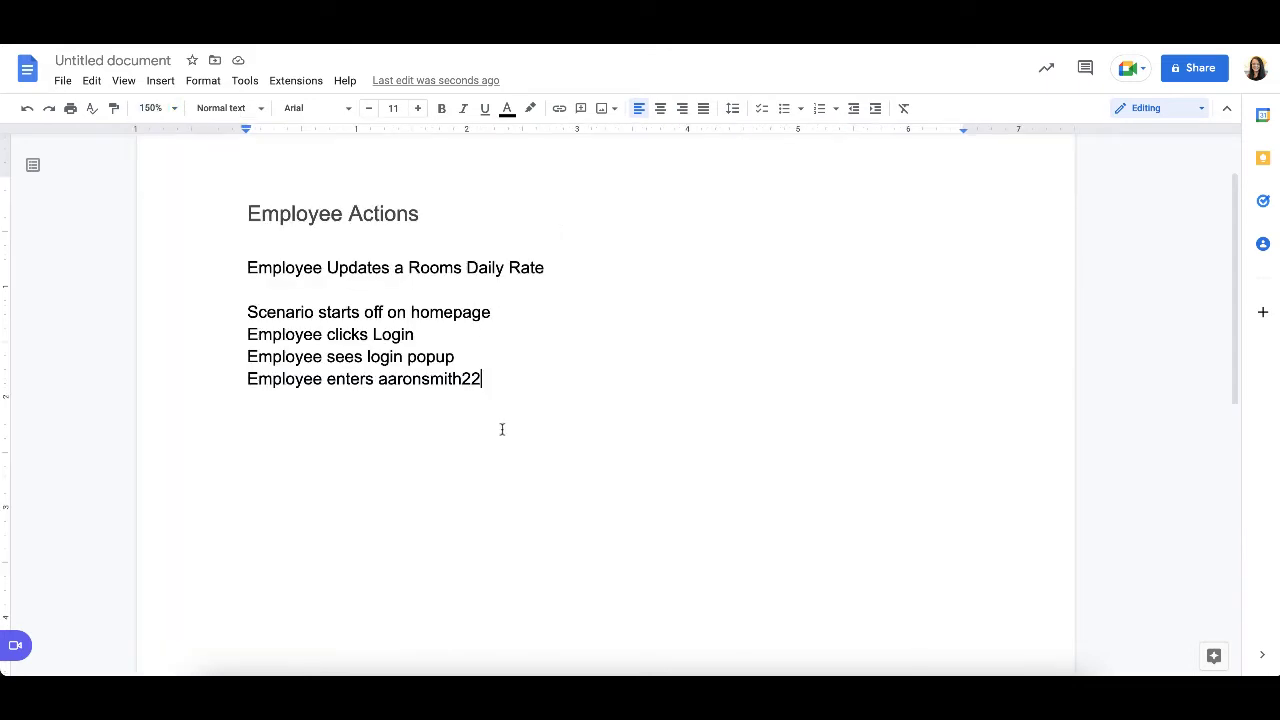
- Complete the username line with "for username" and start a new line below it
key("Return")
key("BackSpace")
type("for username")
key("Return")
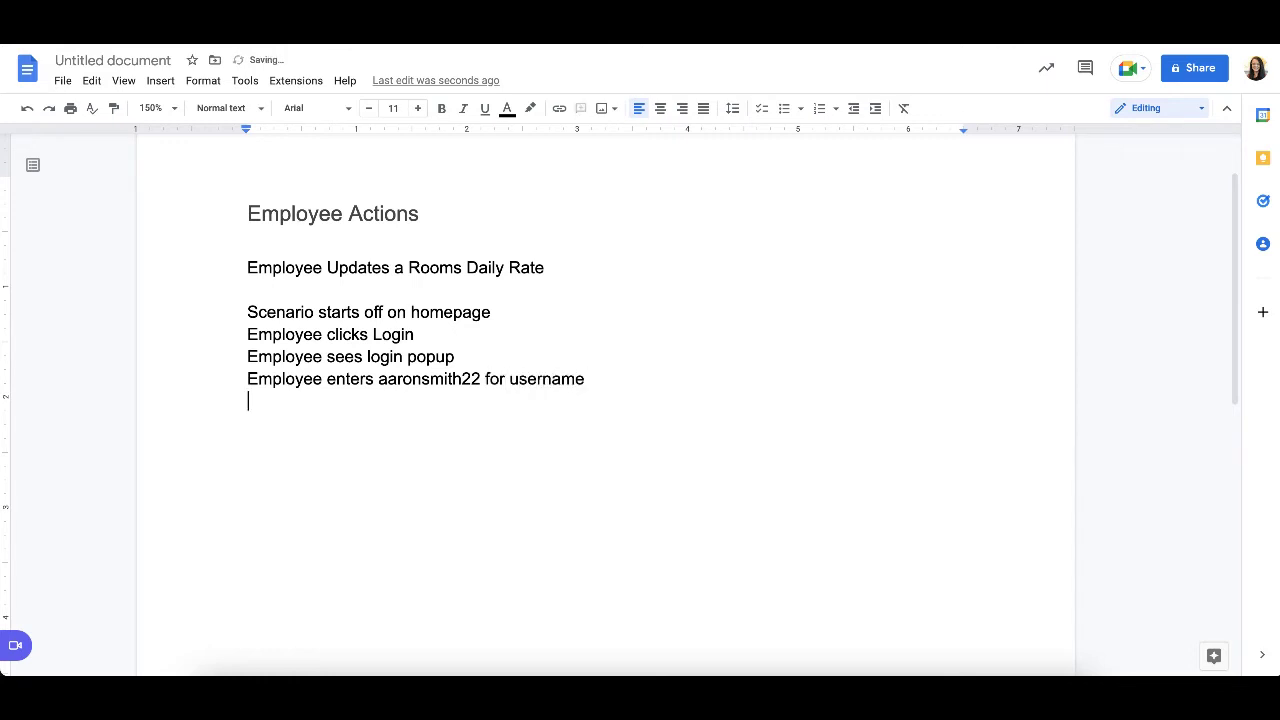
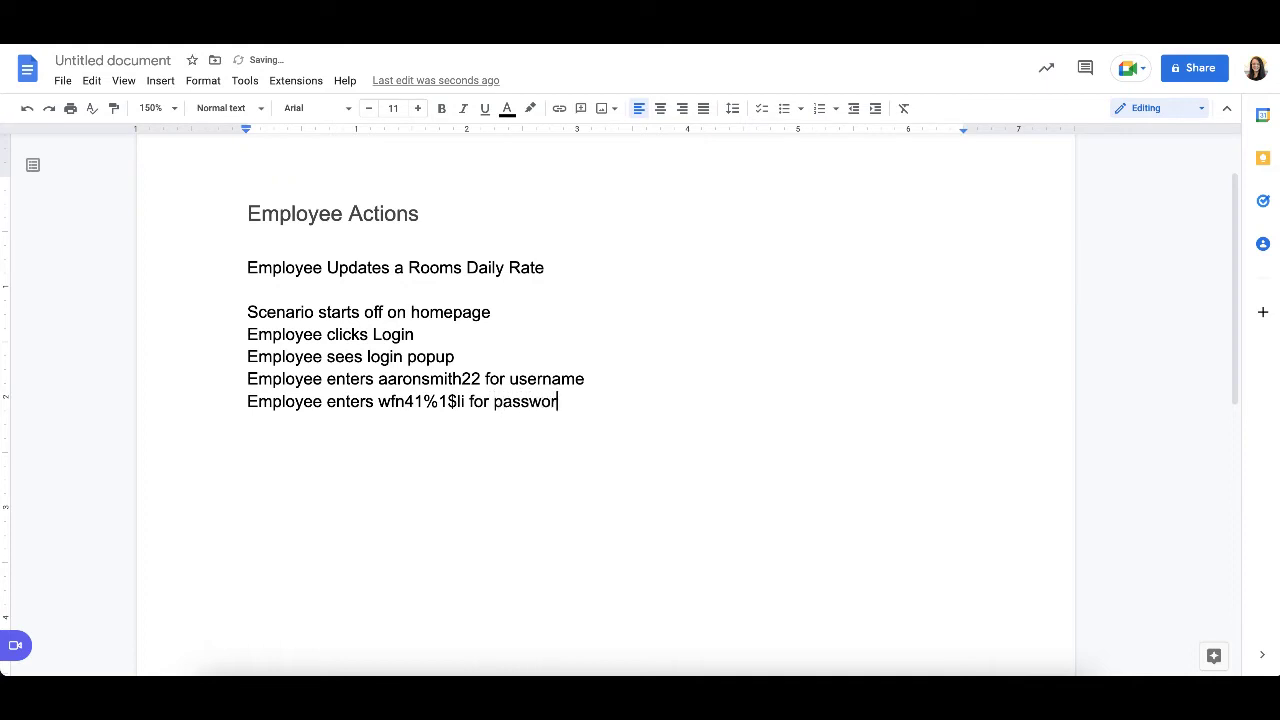
- Add the line "Employee clicks Login" below the password line, with a capital L in Login
key("Return")
type("Emp")
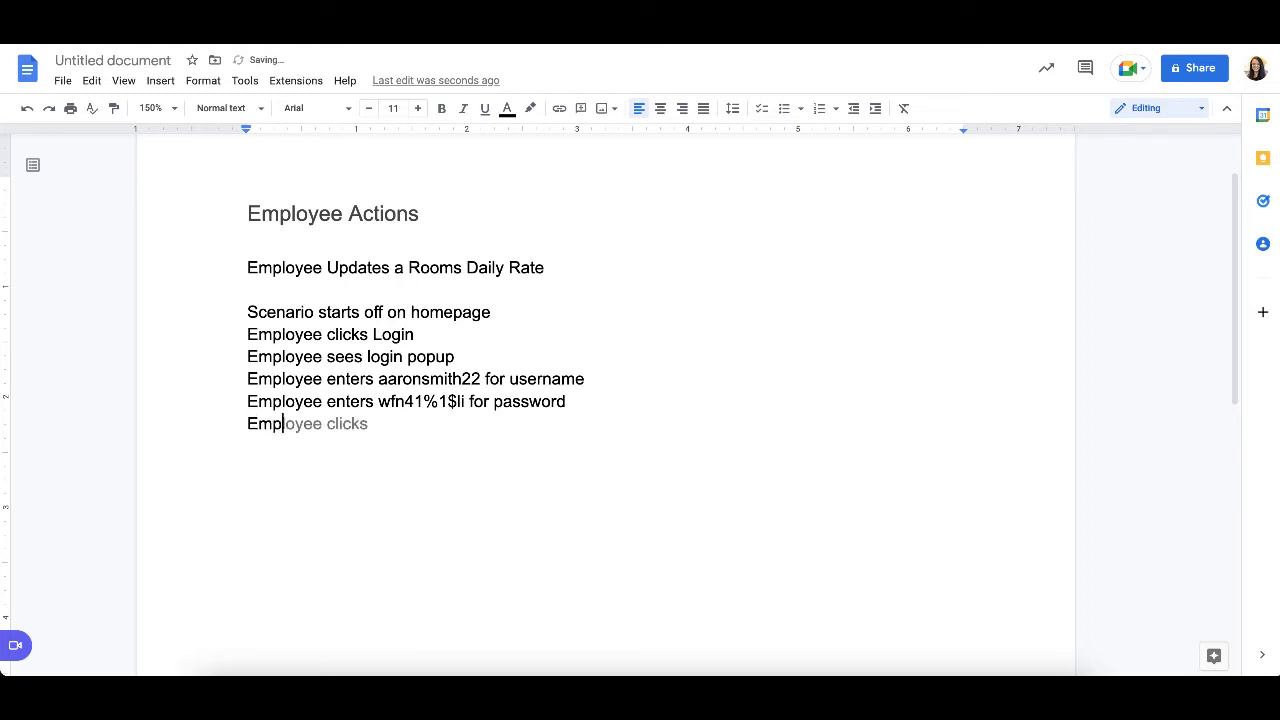
type("loyee clicks login")
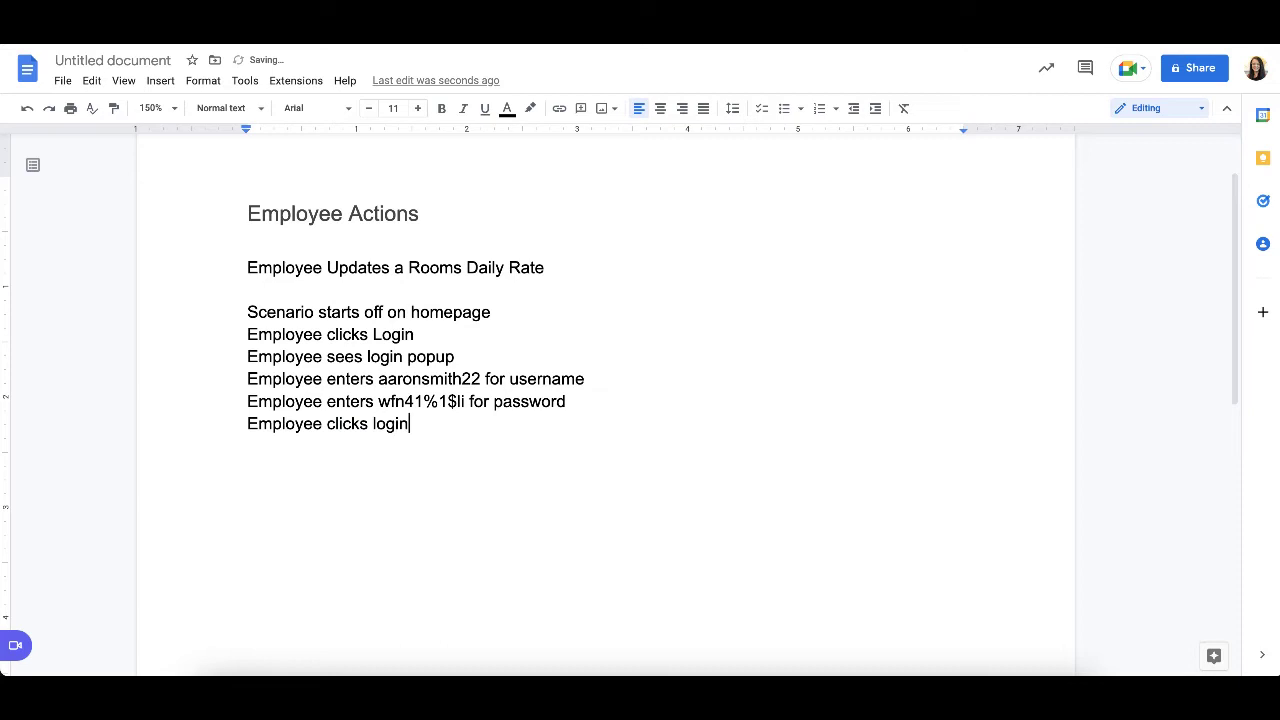
key("BackSpace")
key("BackSpace")
key("BackSpace")
key("BackSpace")
key("BackSpace")
type("Login")
- Add the scenario line "Employee sees the list of all rooms and rates" below the login line and start a new line
key("Return")
type("Emplo")
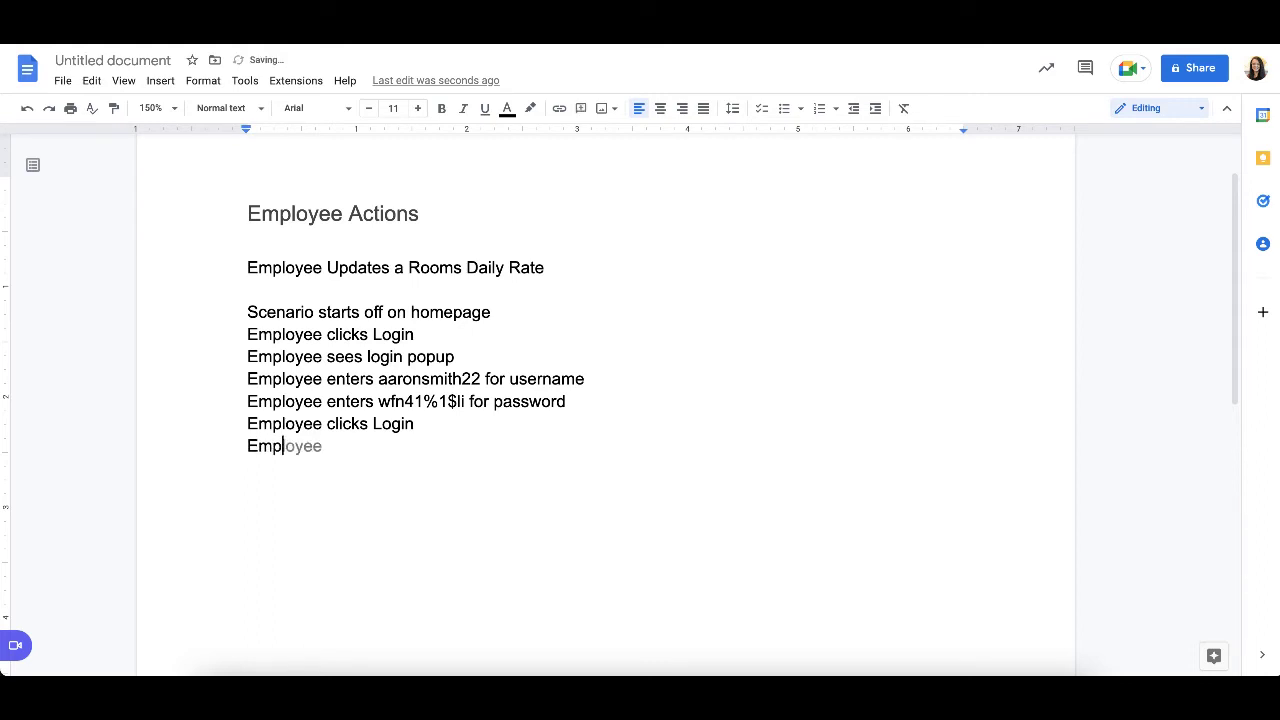
type("yee sees the list of all ")
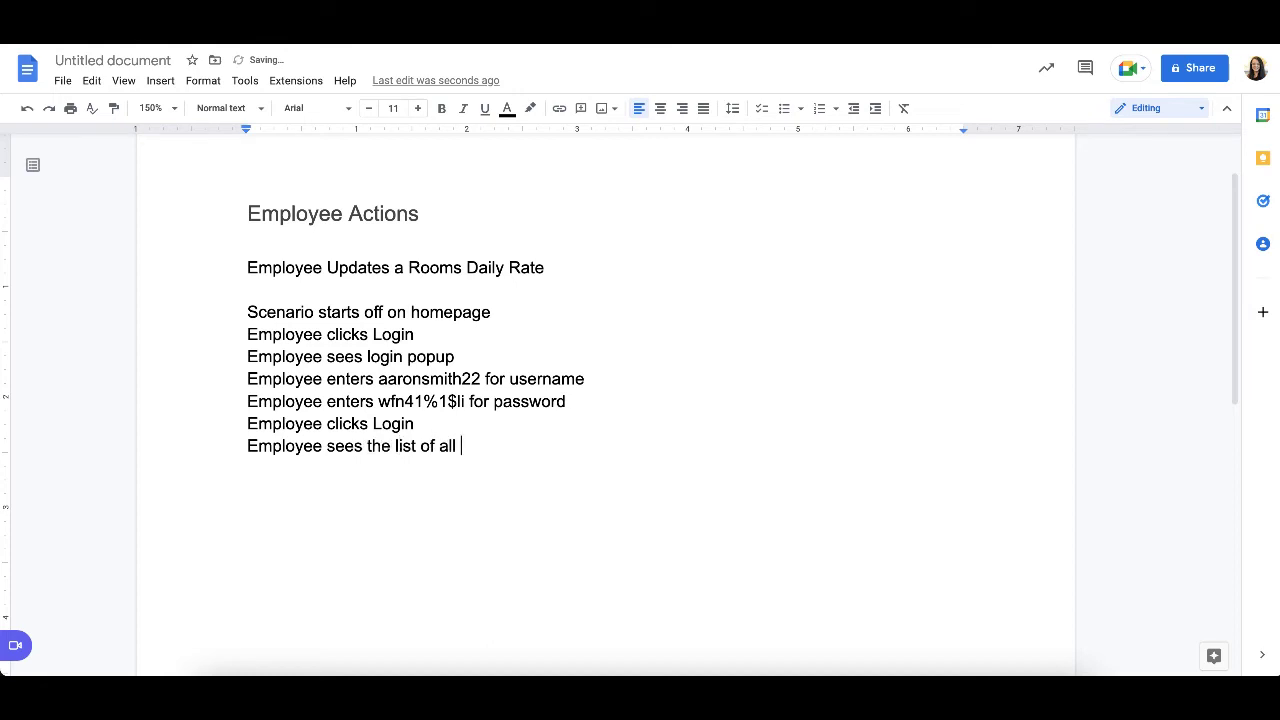
type("rooms and rates")
key("Return")
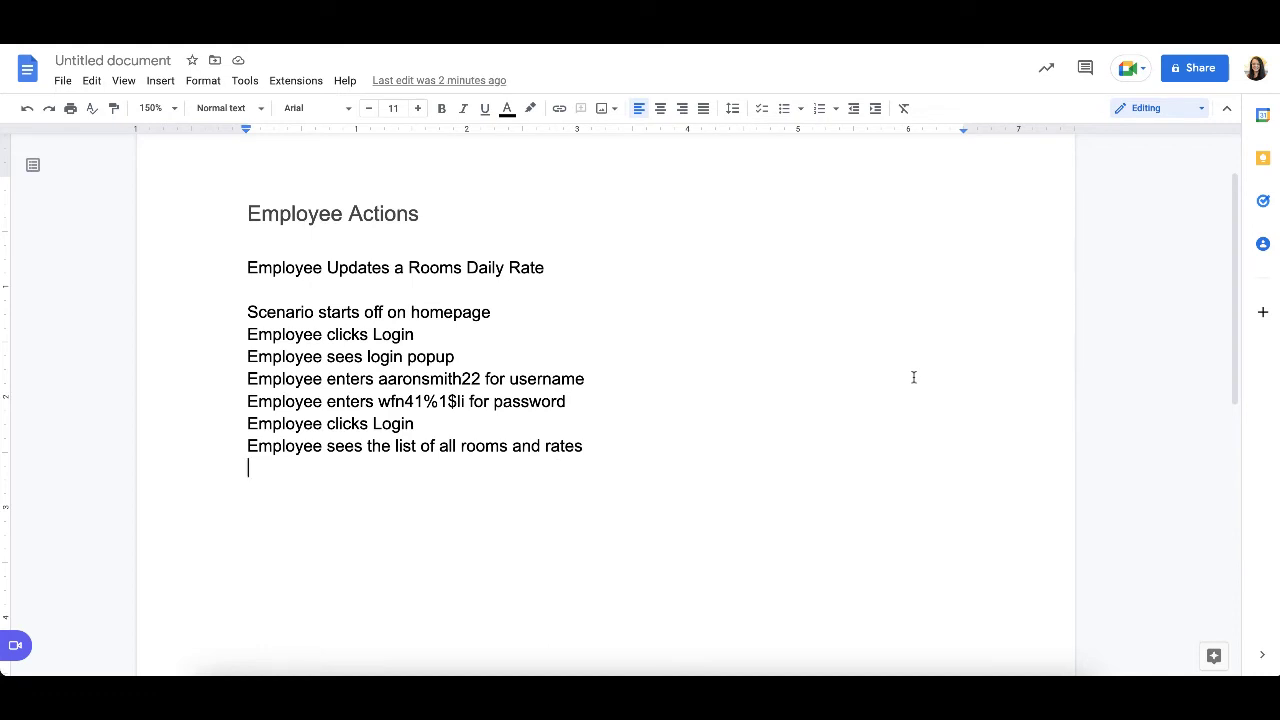
- Write the scenario line "Employee clicks Edit next to Room 202", with a capital E in Edit
type("Employee clicks")
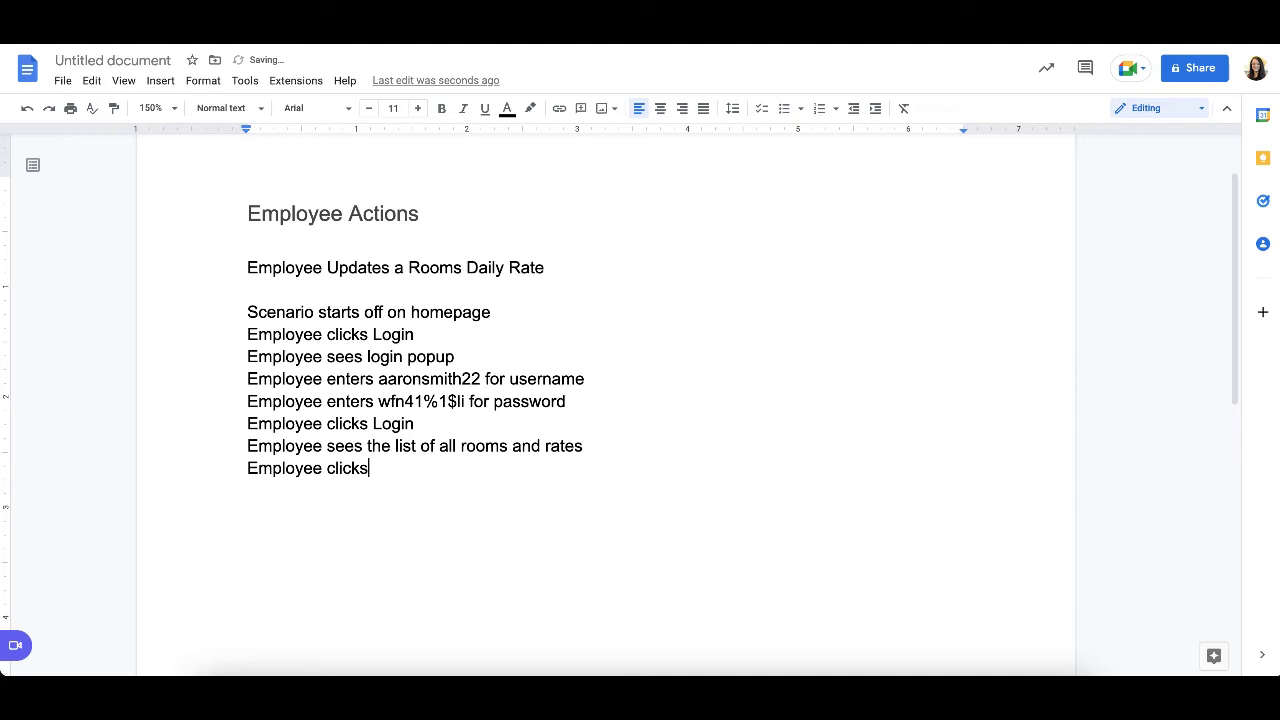
type(" edit next to Room 202")
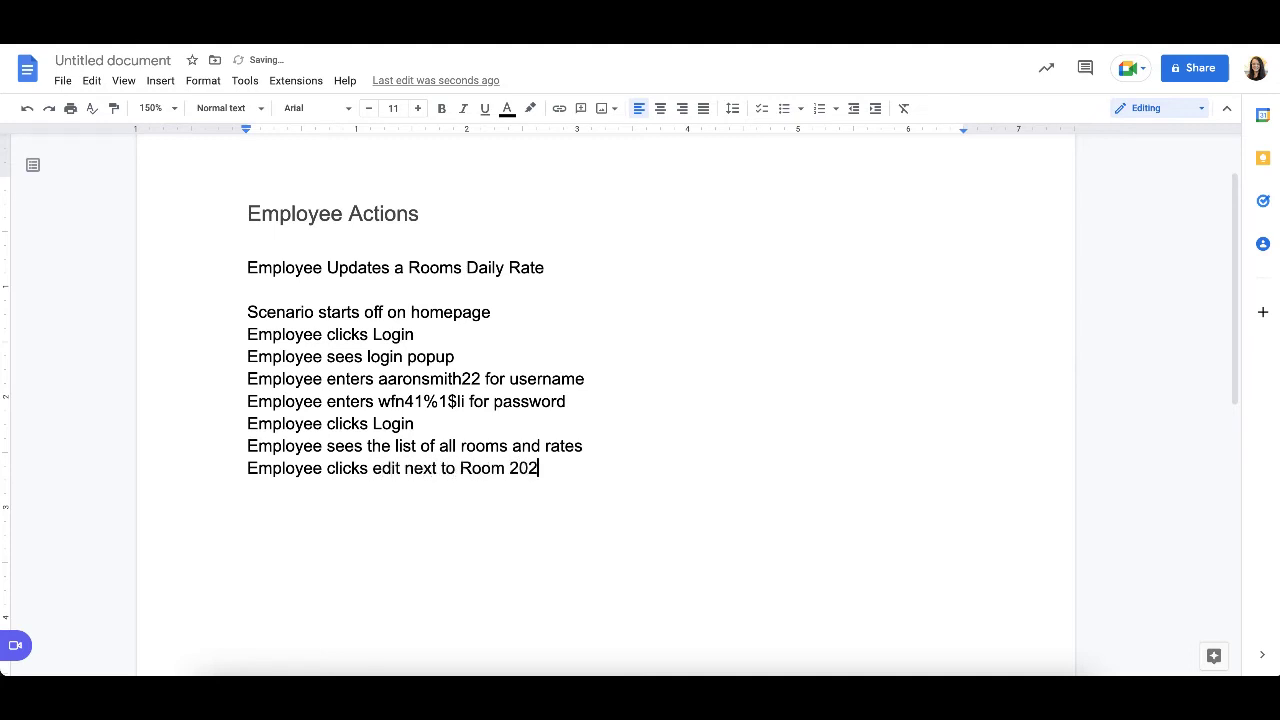
key("Return")
left_click(381, 469)
key("BackSpace")
type("E")
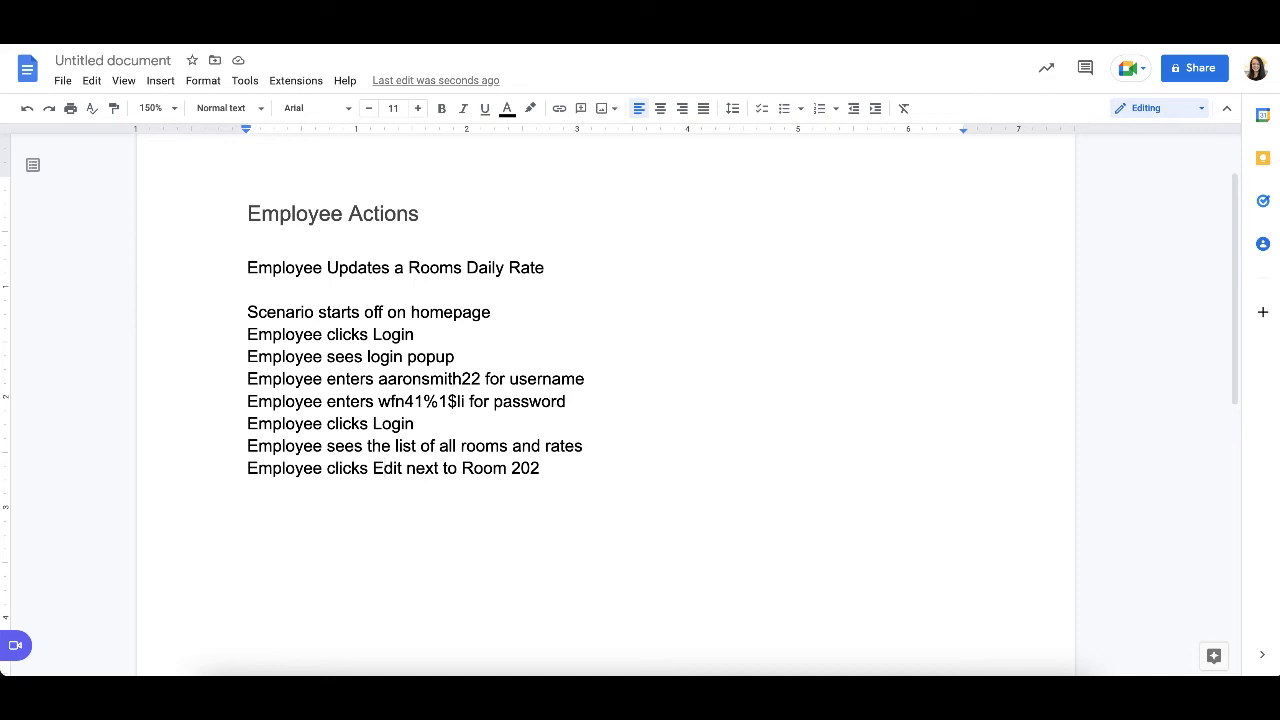
- Write "Employee sees form populated with Room 202 details" on the line below the Edit action
left_click(543, 482)
type("Employee ")
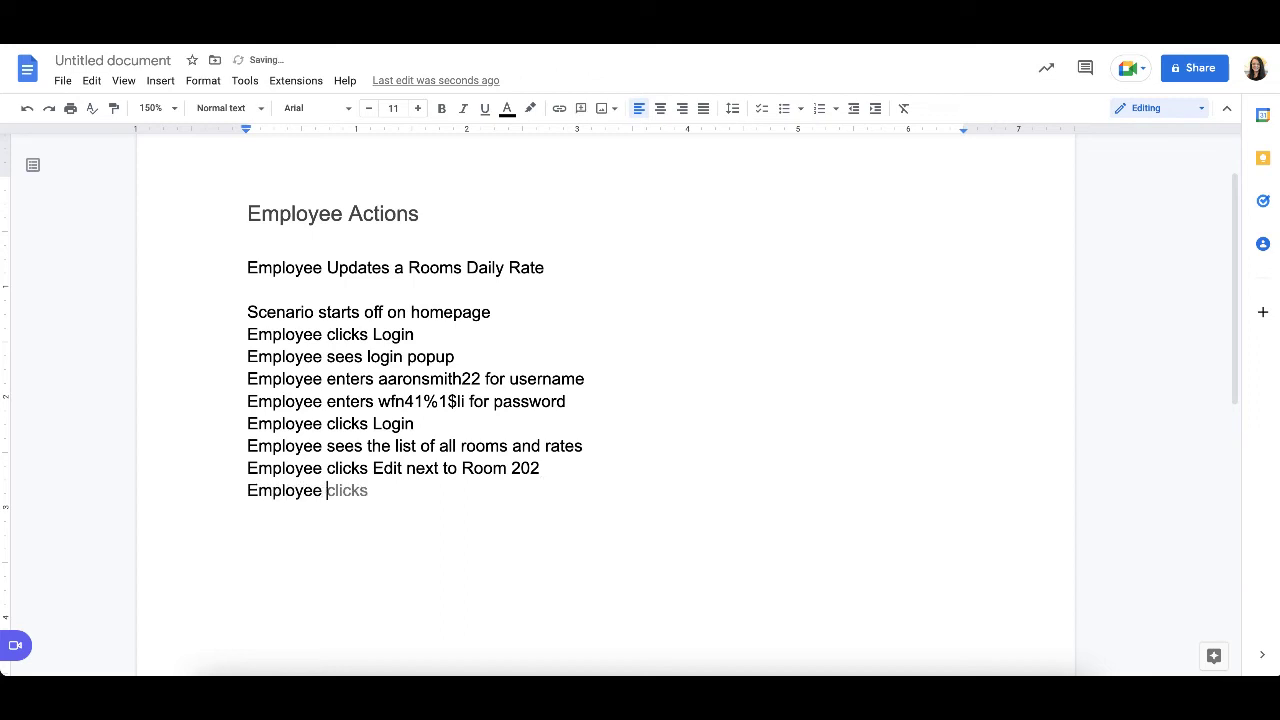
type("click")
key("BackSpace")
key("BackSpace")
key("BackSpace")
key("BackSpace")
key("BackSpace")
type("sees fo")
key("BackSpace")
type("orm populated with Ro")
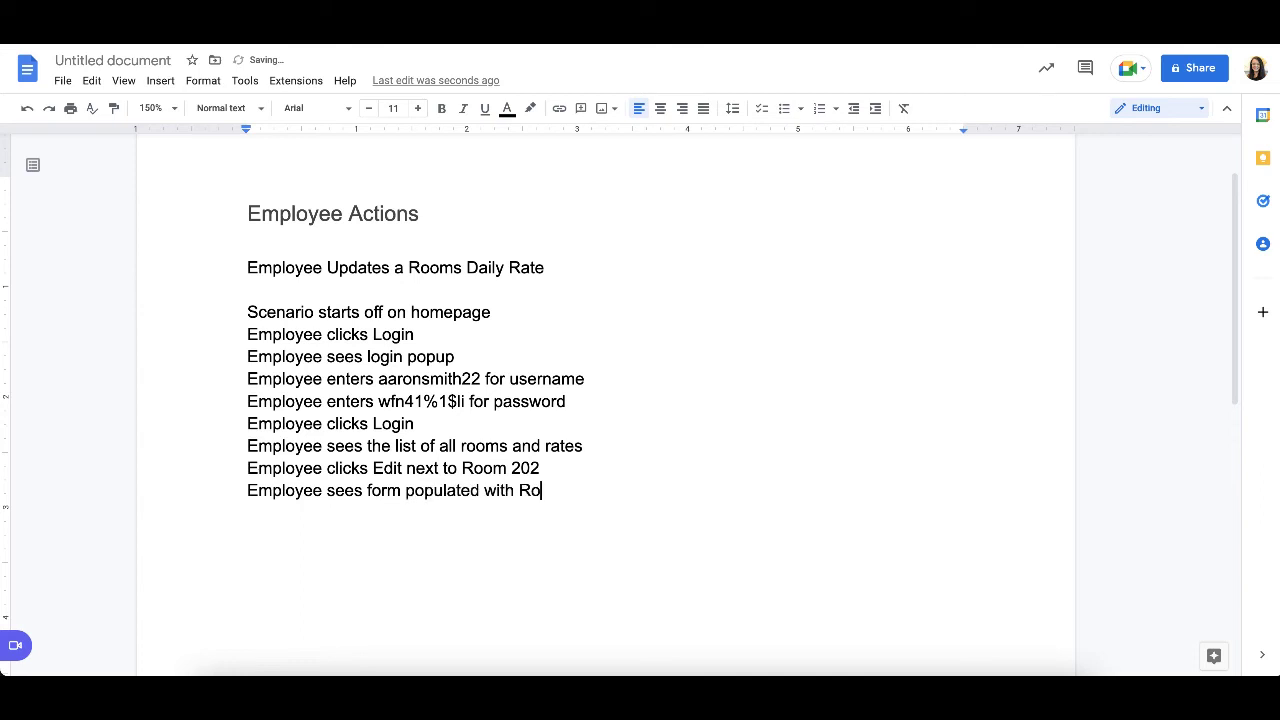
type("om 202 details")
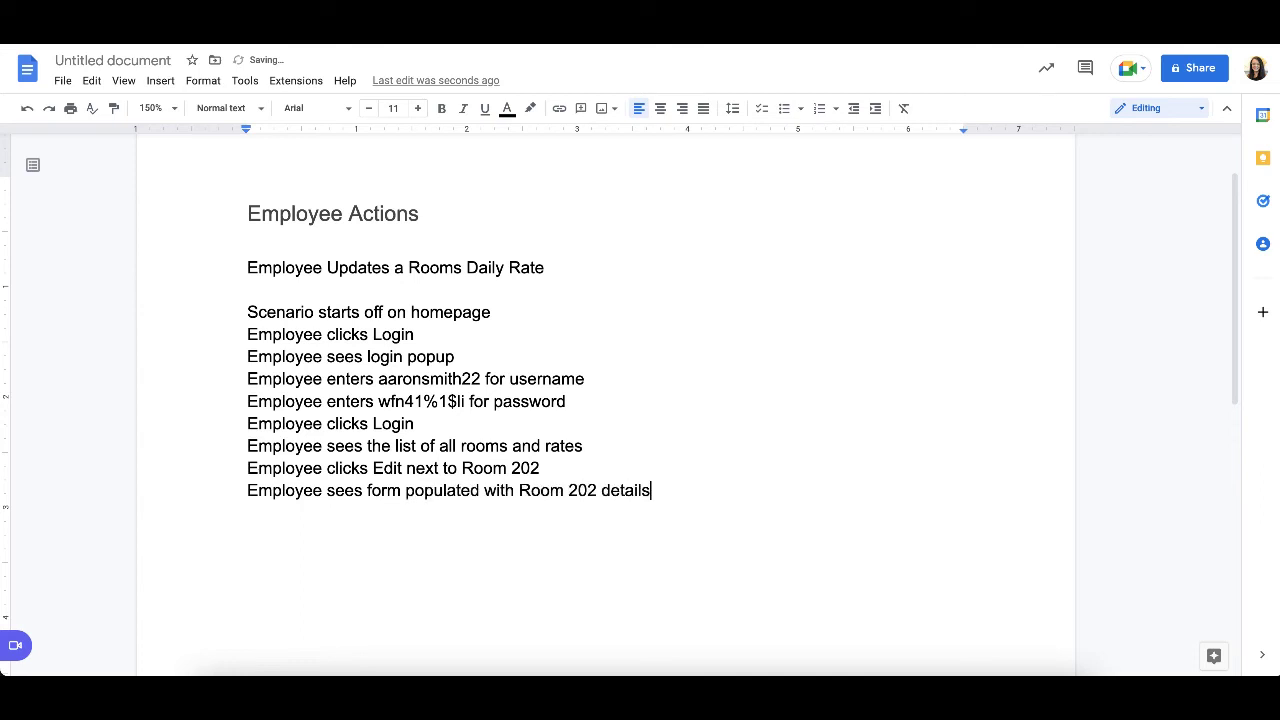
- Add the scenario line "Employee enters $140.99 into rate field" below the form line
key("Return")
type("Empl")
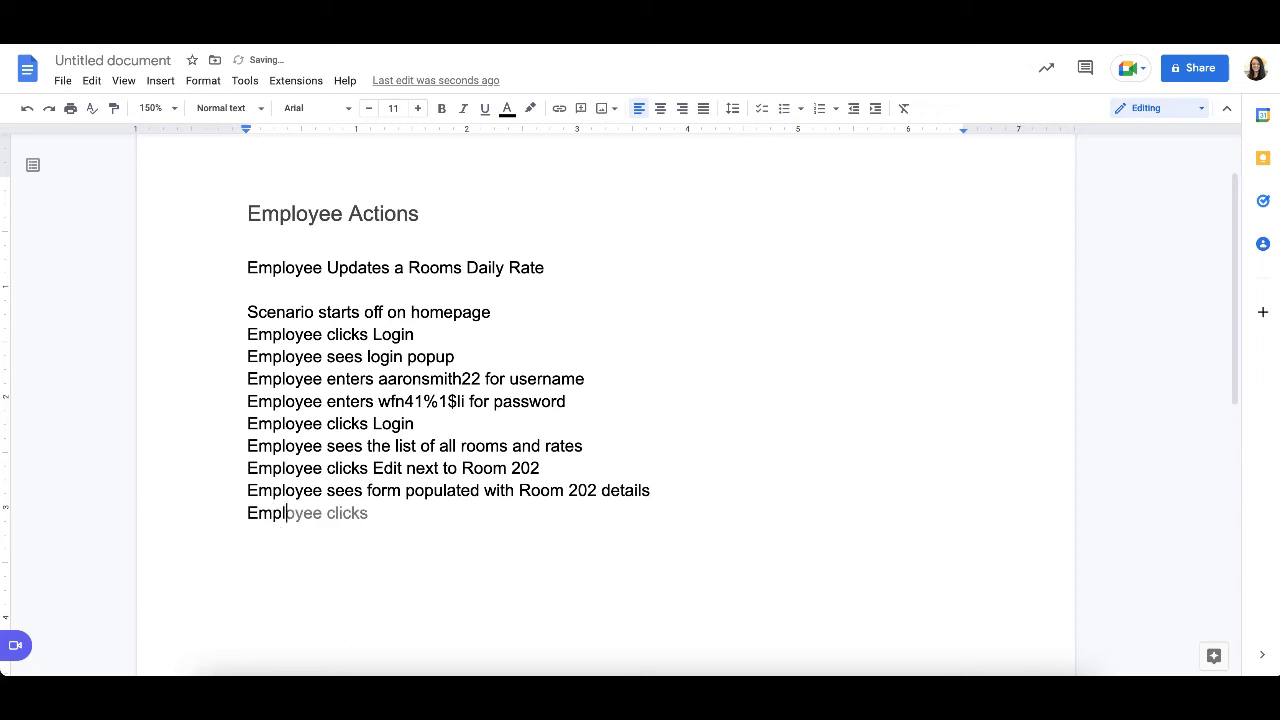
type("oyee enters $1")
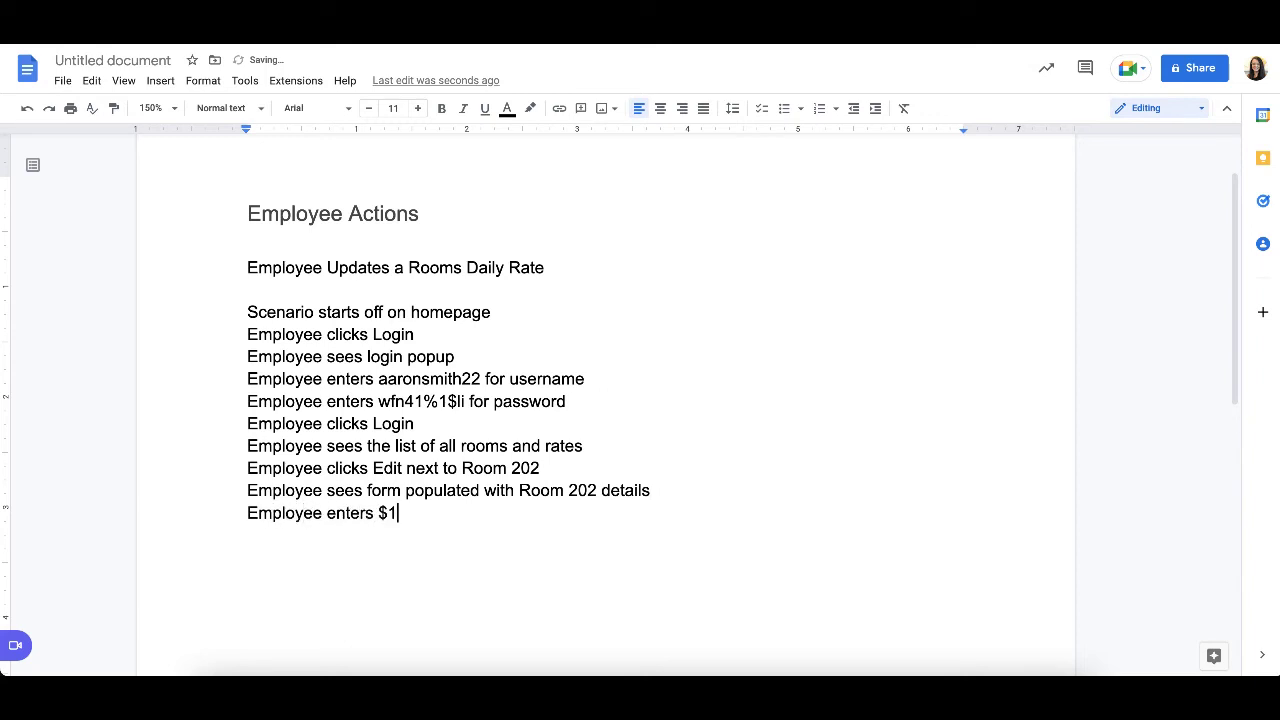
type("40.99 into rate field")
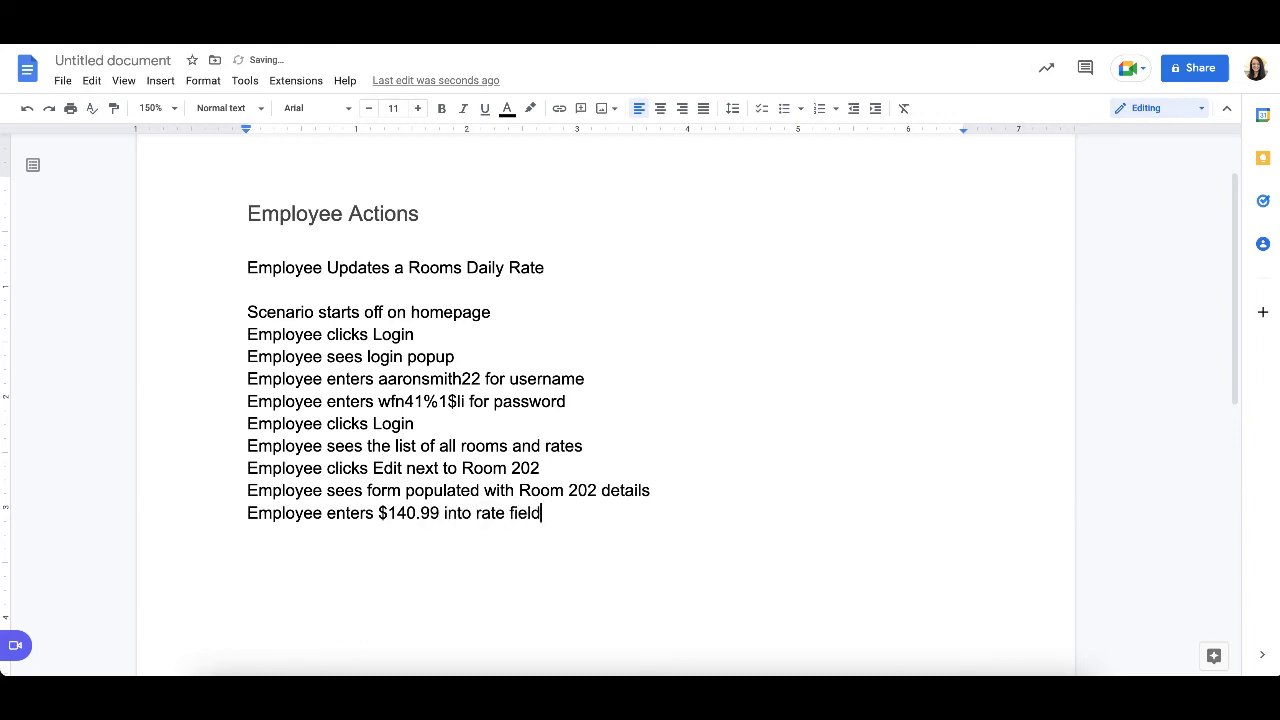
- Add the line "Employee clicks Save" below the rate entry, with a capital S in Save
key("Return")
type("Emp")
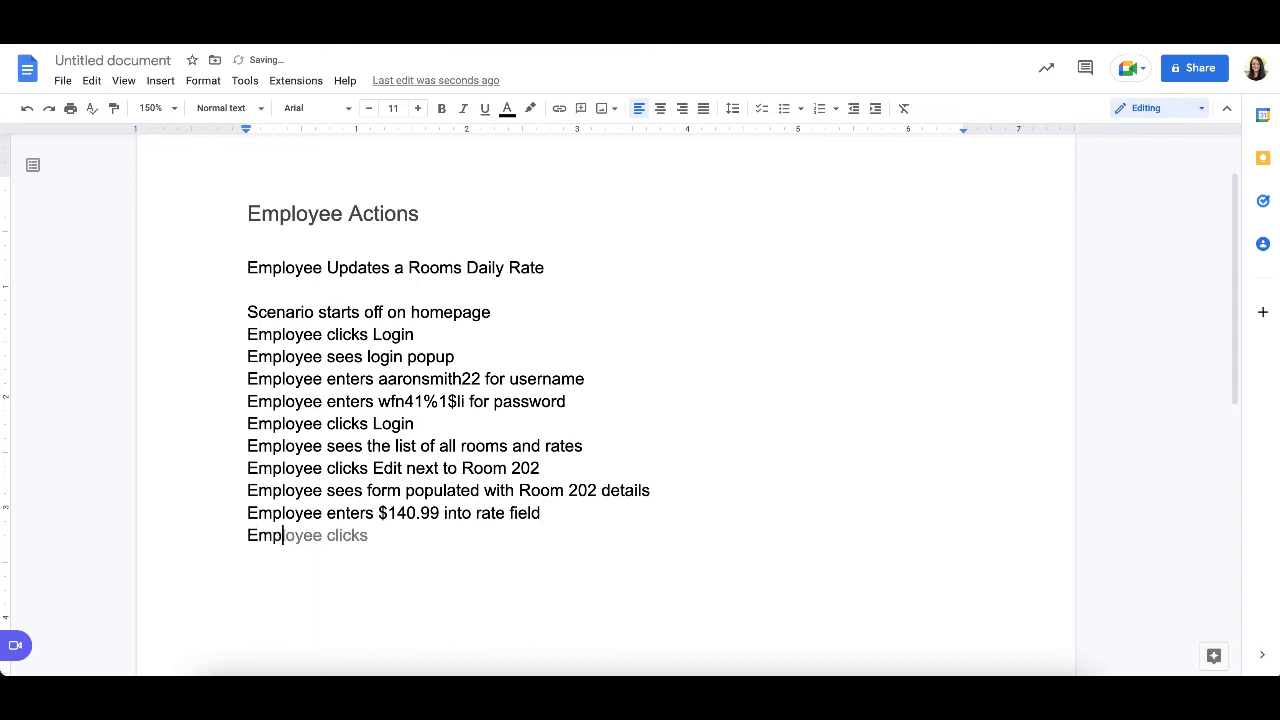
key("Tab")
type("save")
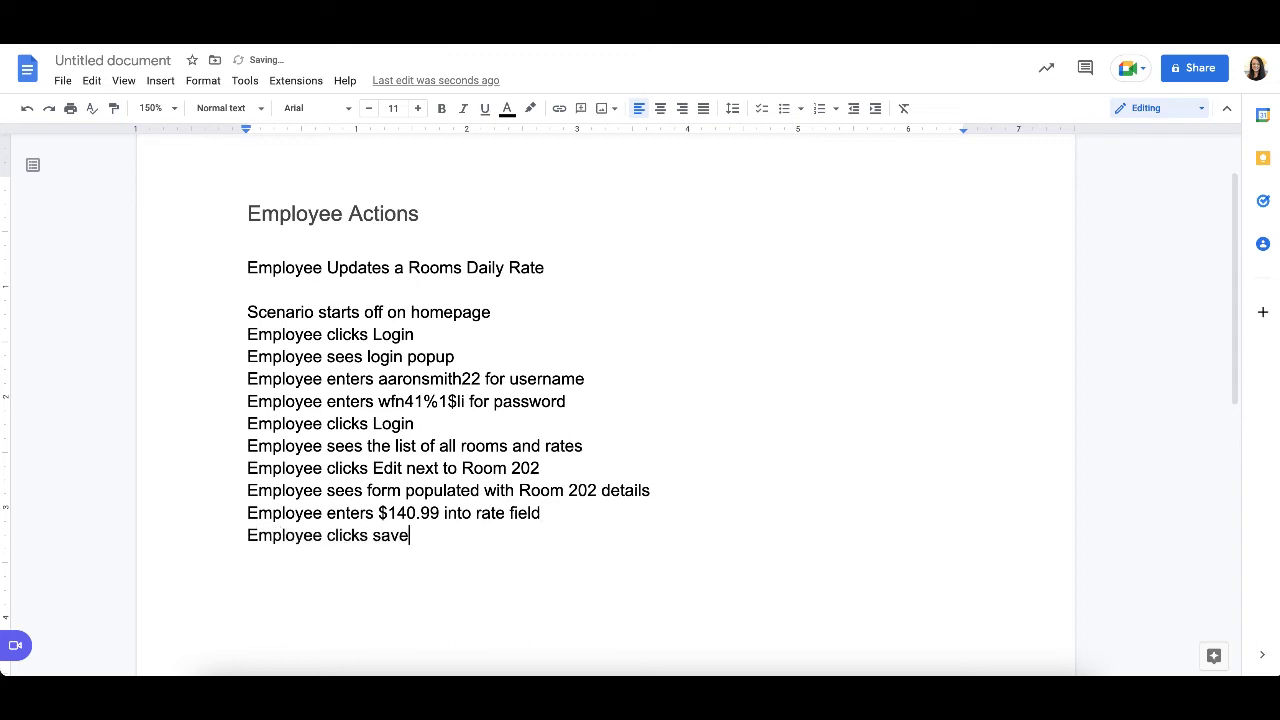
key("BackSpace")
key("BackSpace")
key("BackSpace")
key("BackSpace")
type("Save")
- Add the closing scenario line "Employee sees room list with updated details" below the Save line
key("Return")
type("Empl")
key("Tab")
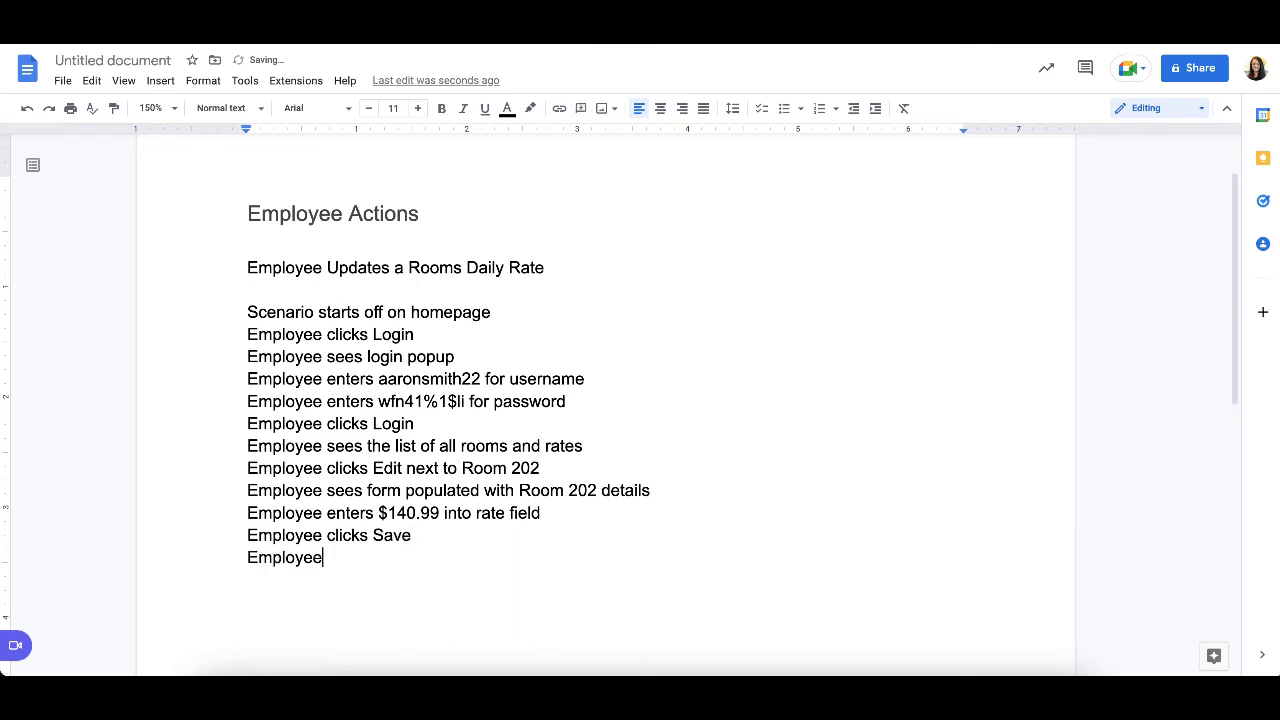
type("sees room list ")
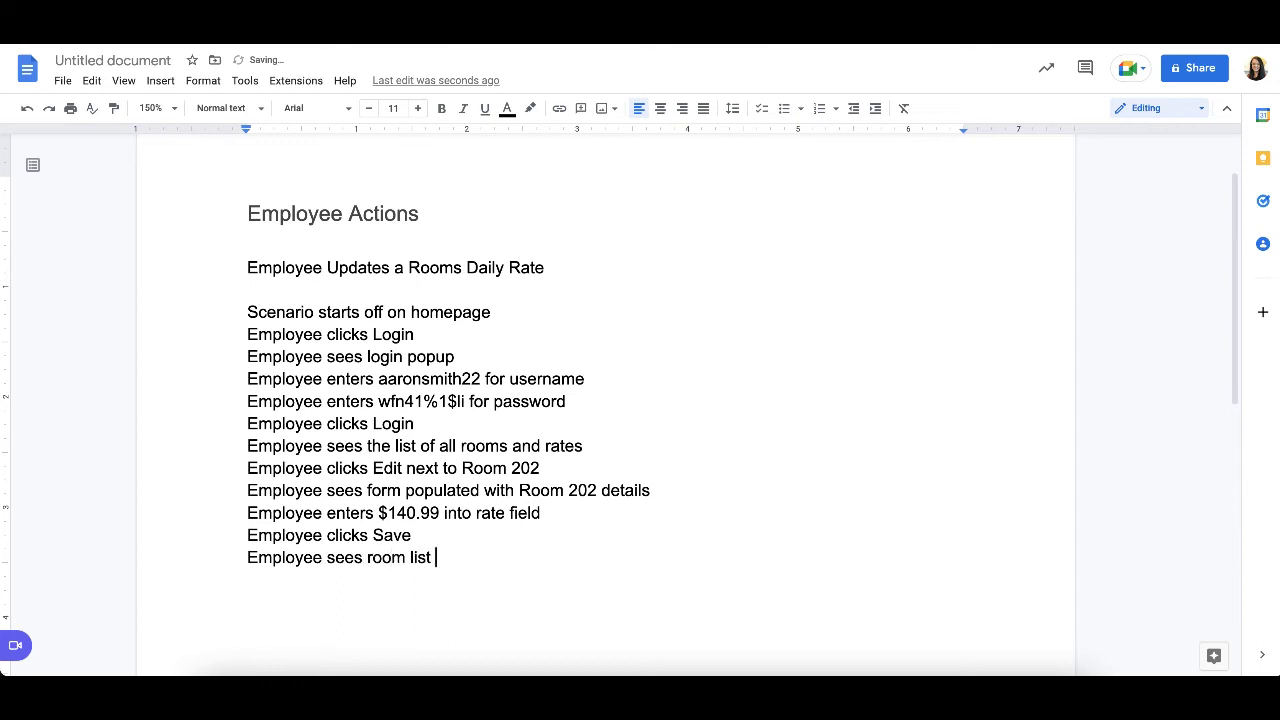
type("with updated details")
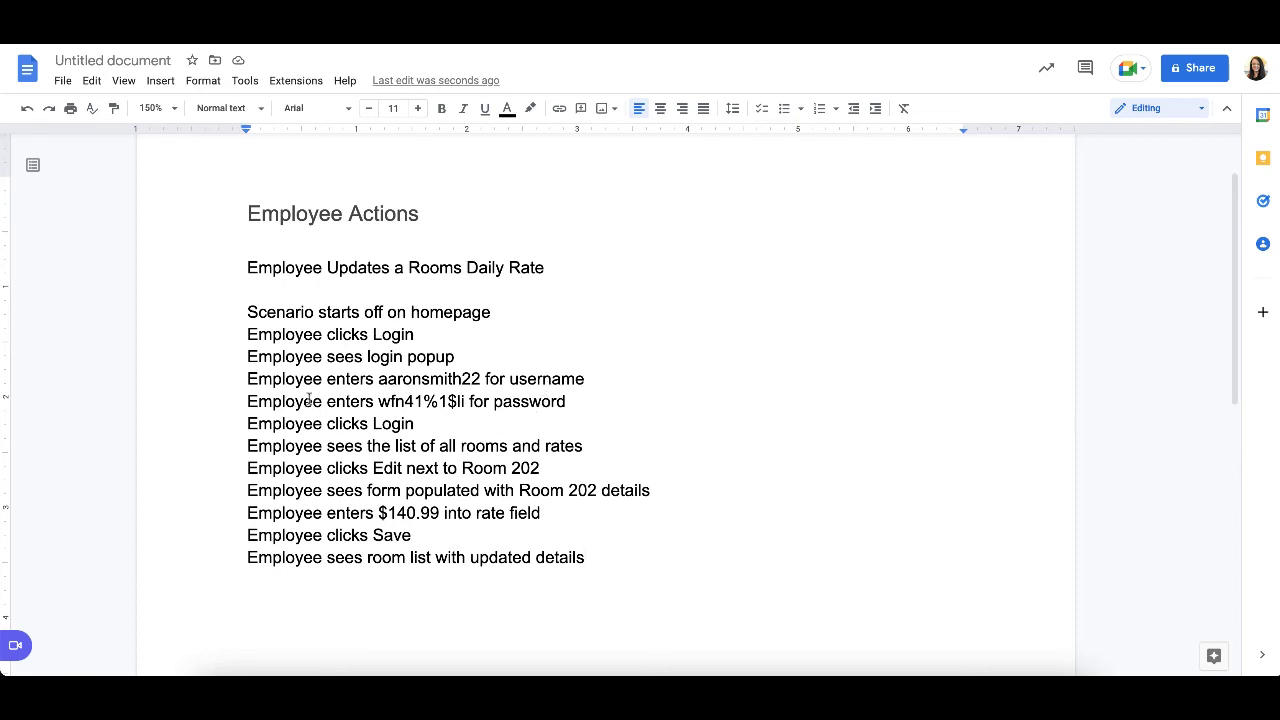
- Review the employee actions in the product backlog and the employee user stories, then return to the scenario document
scroll(563, 431, "down", 1)
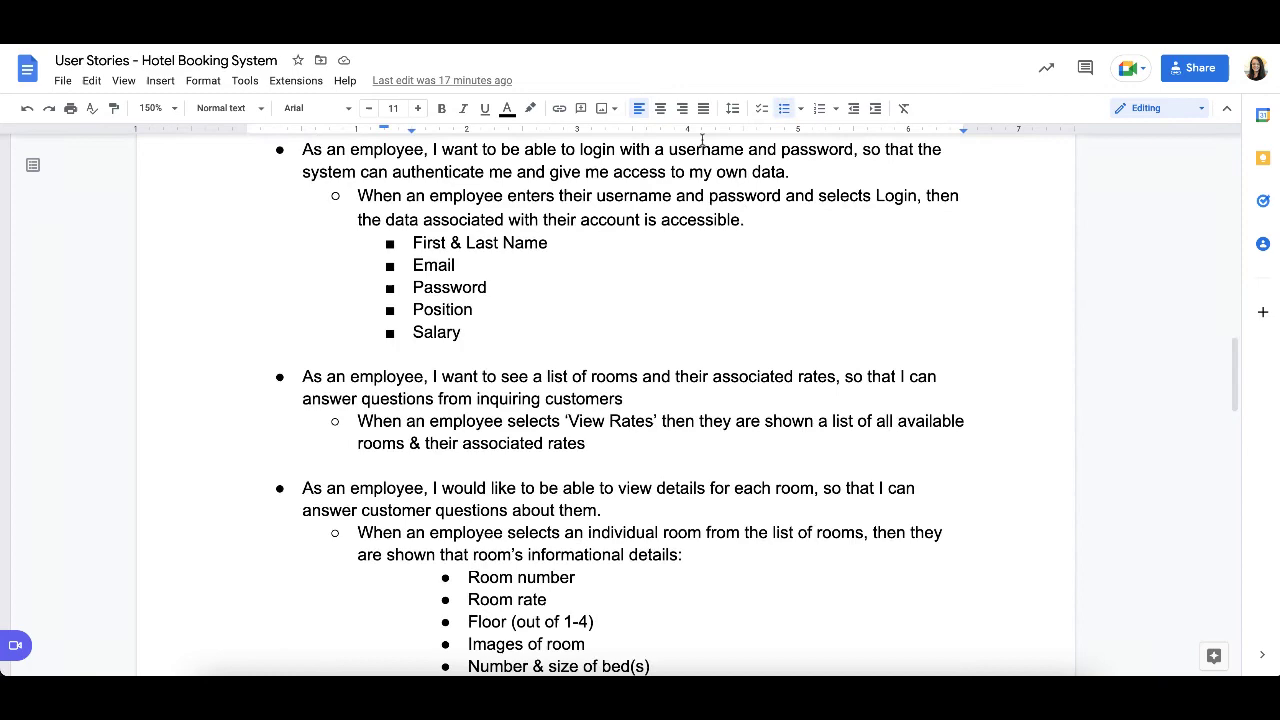
scroll(591, 352, "down", 1)
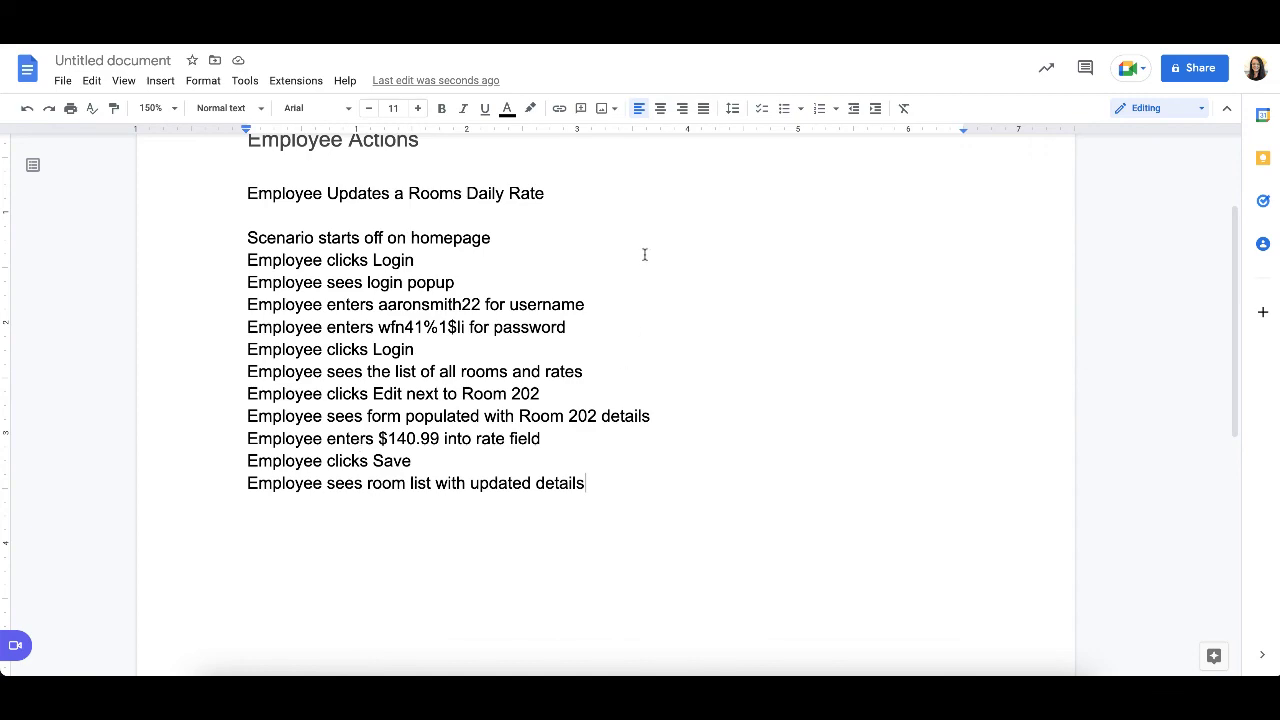
key("ctrl+Tab")
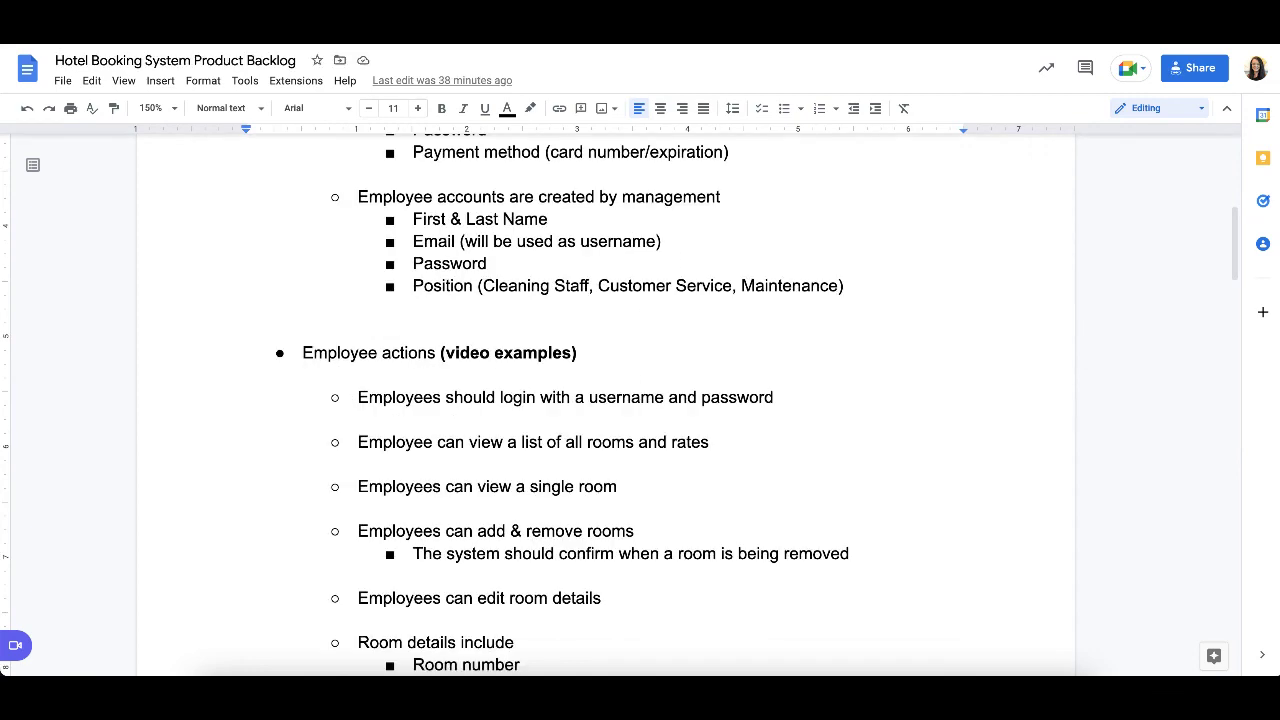
key("ctrl+Tab")
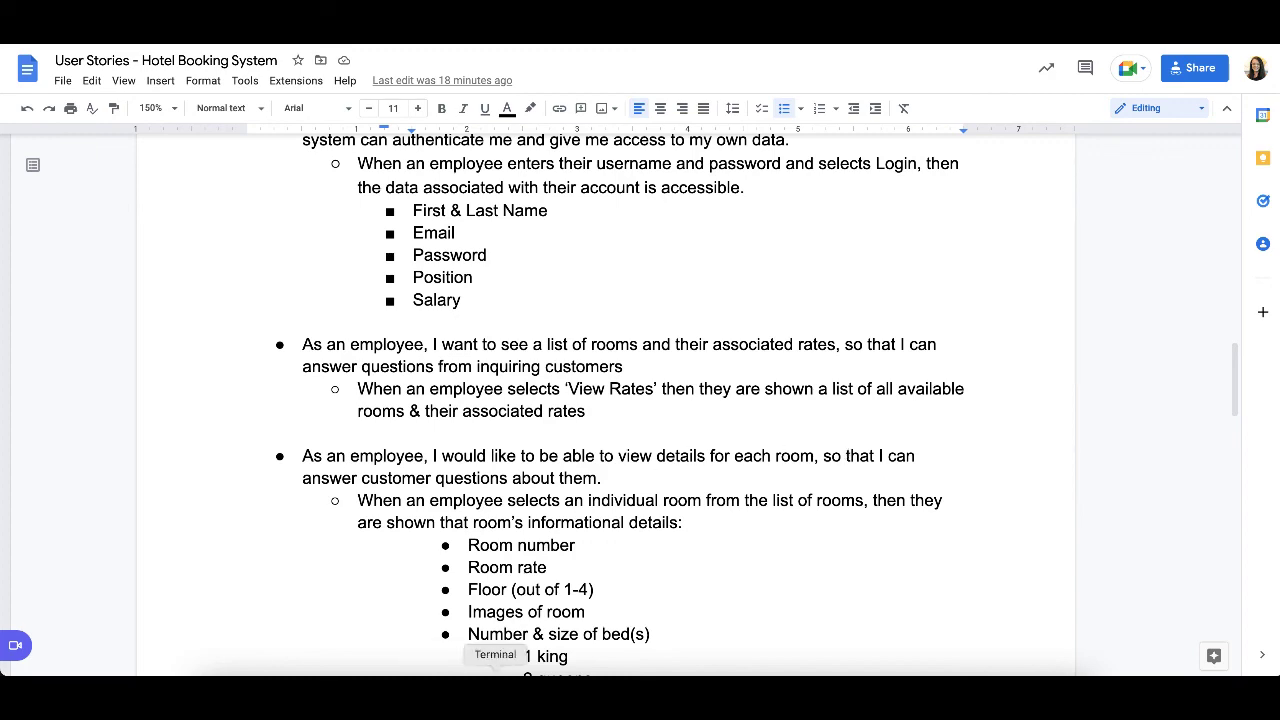
scroll(432, 616, "down", 3)
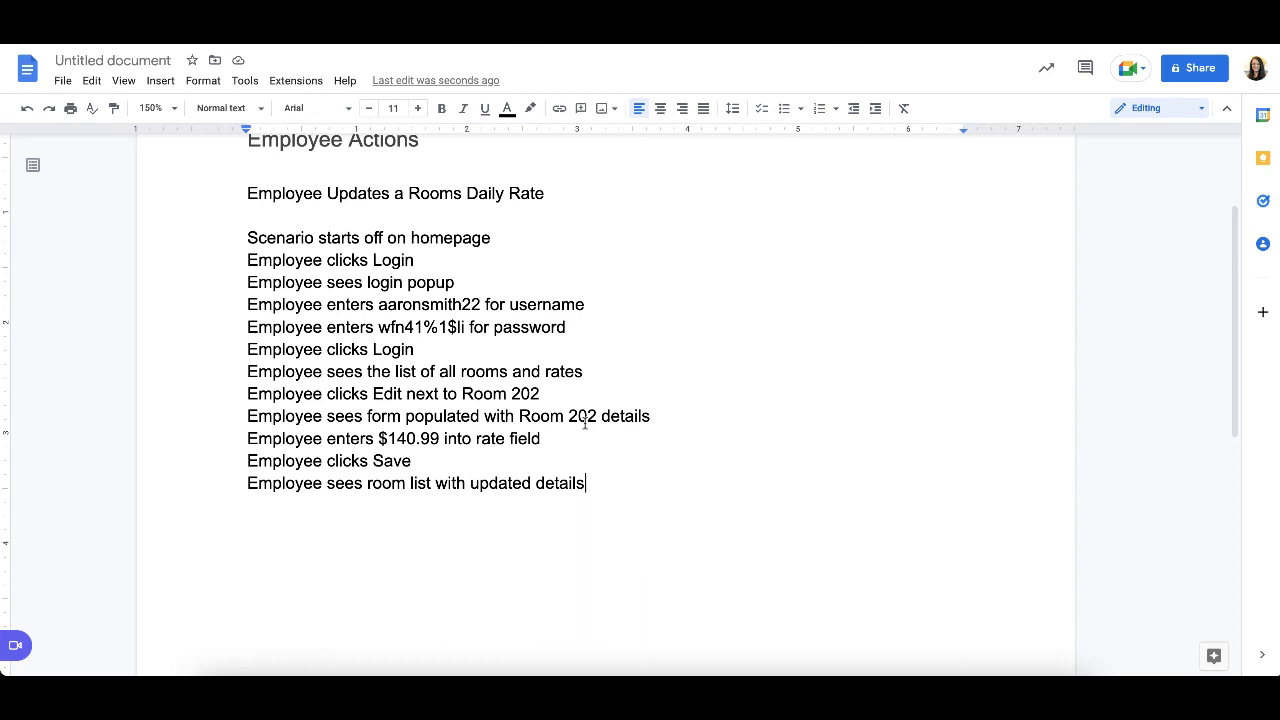
double_click(678, 413)
type("()")
key("BackSpace")
key("BackSpace")
key("Return")
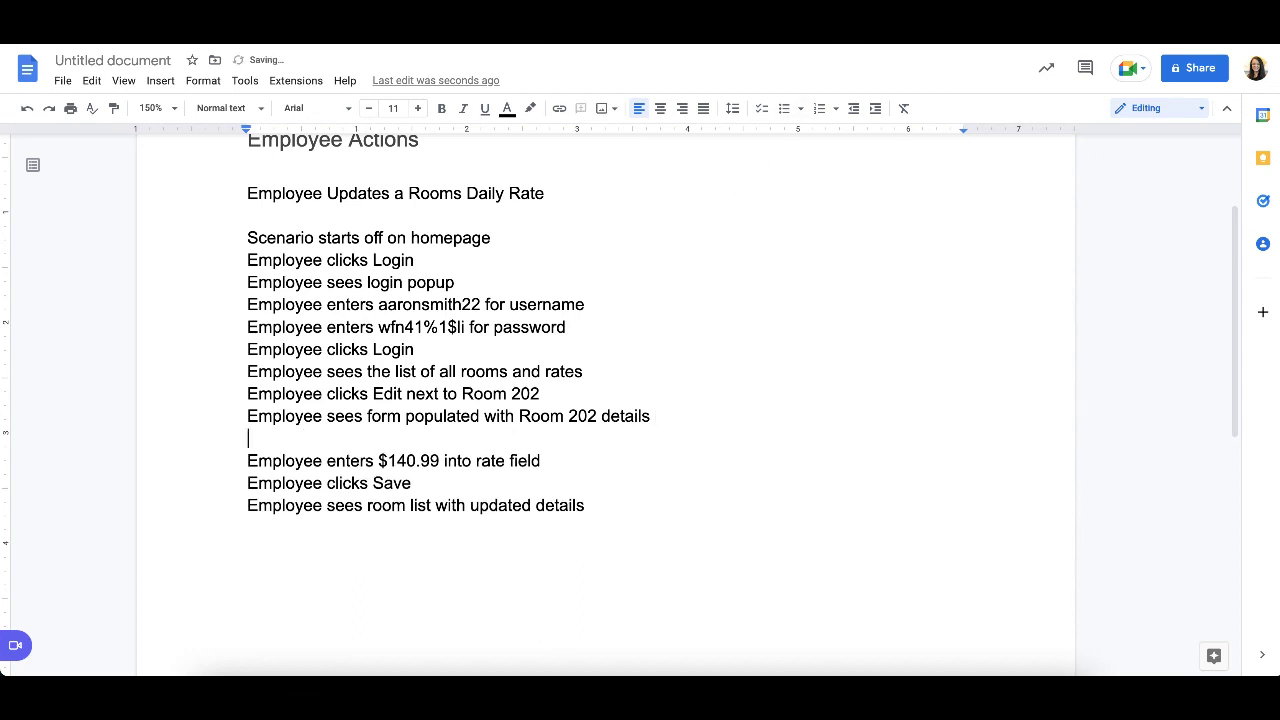
key("BackSpace")
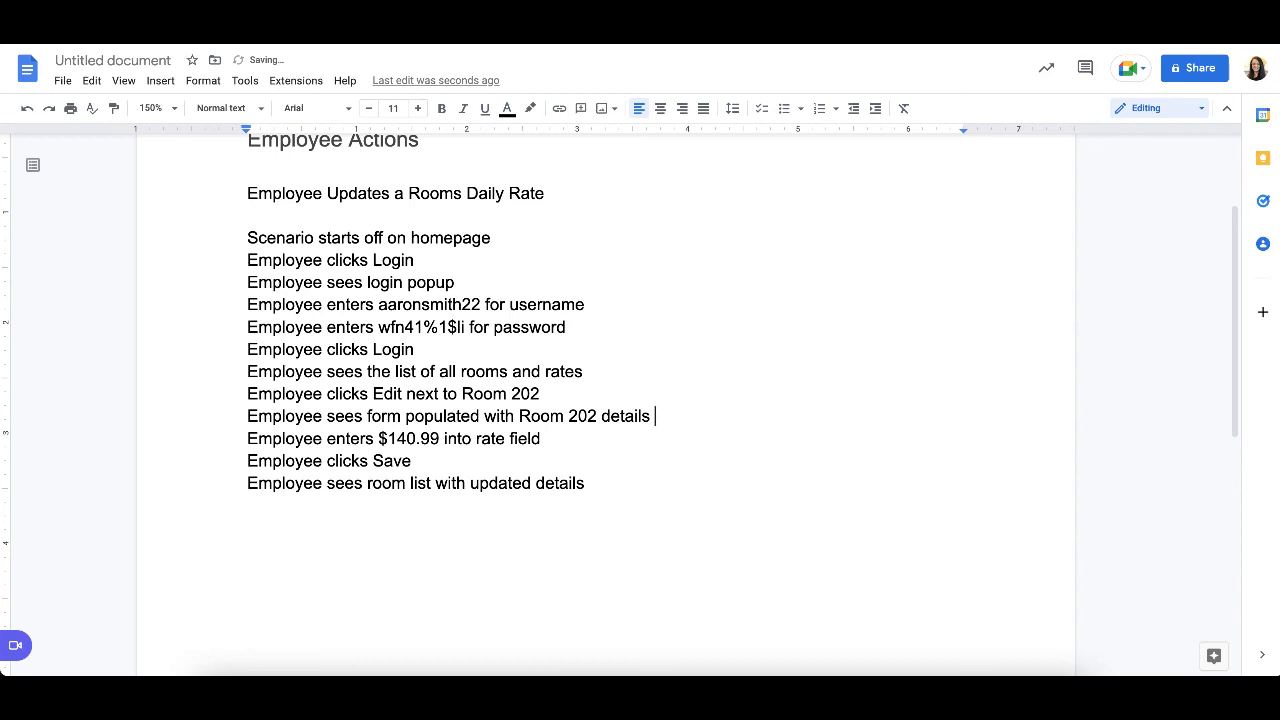